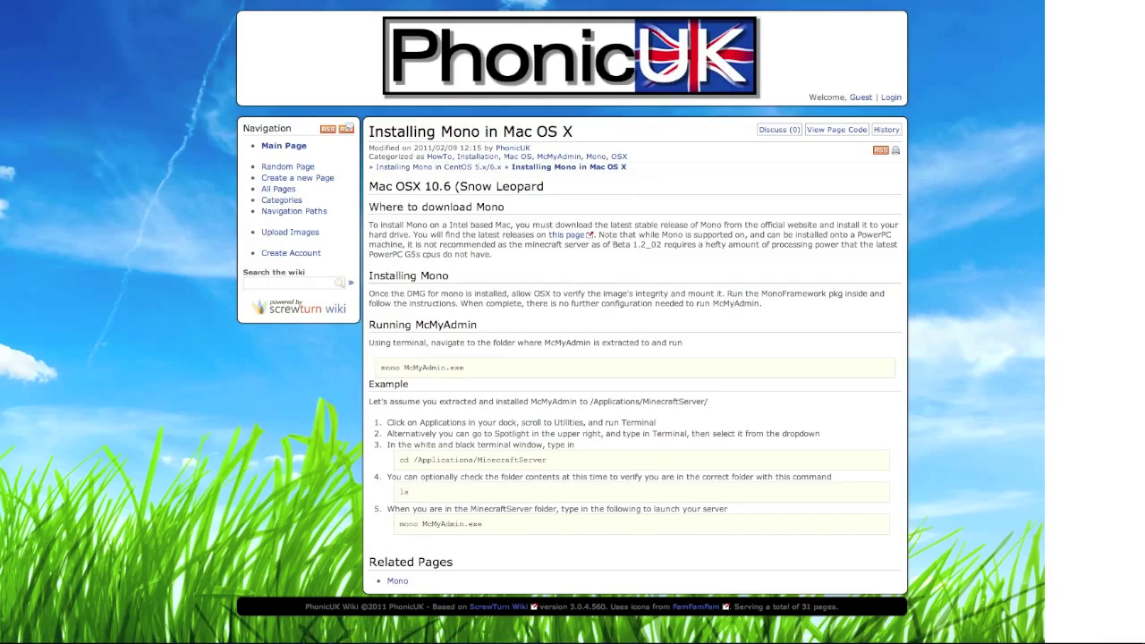
# Minimize the browser showing the Installing Mono in Mac OS X guide with Cmd+M.
pyautogui.press('super+m')
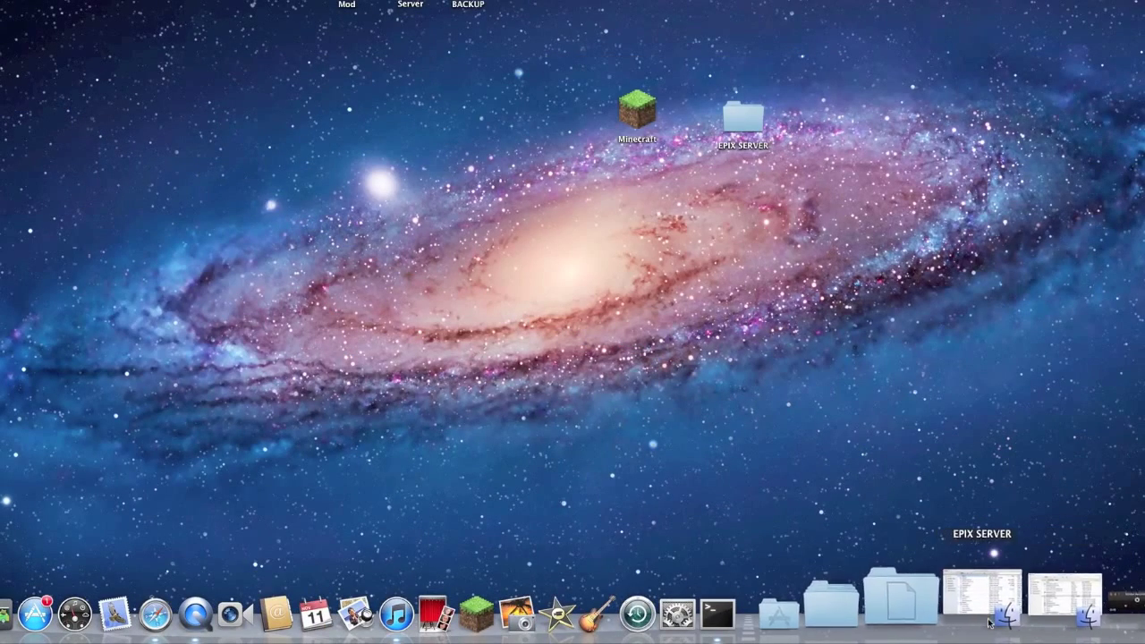
# Open the McMyAdmin-Latest-1 folder from the Finder search results.
pyautogui.click(1038, 607)
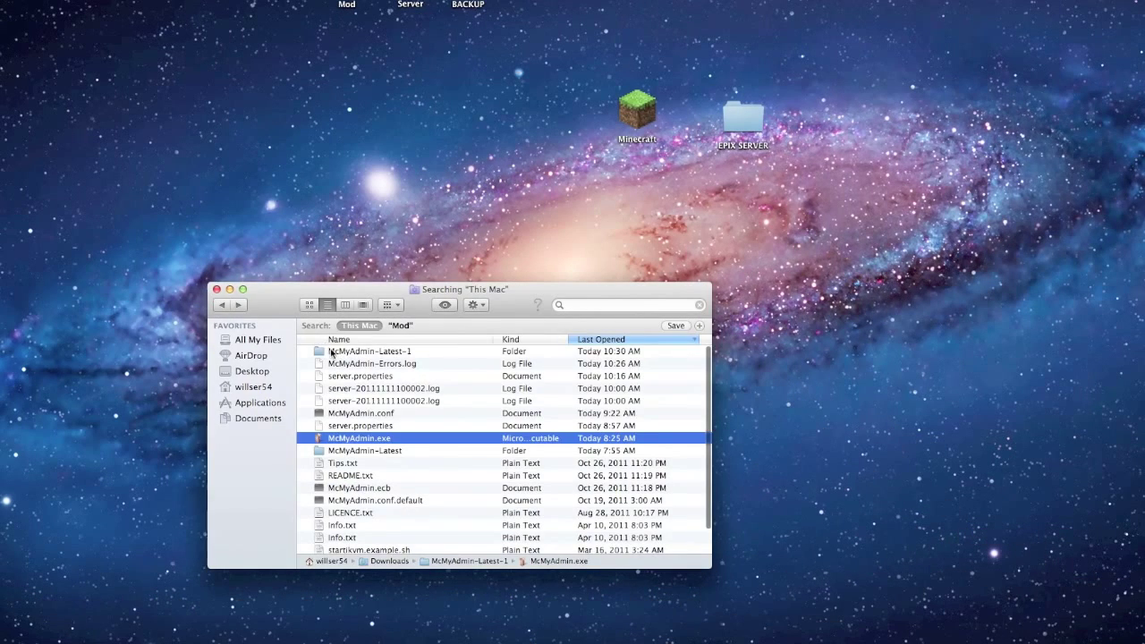
pyautogui.click(333, 352)
pyautogui.doubleClick(333, 352)
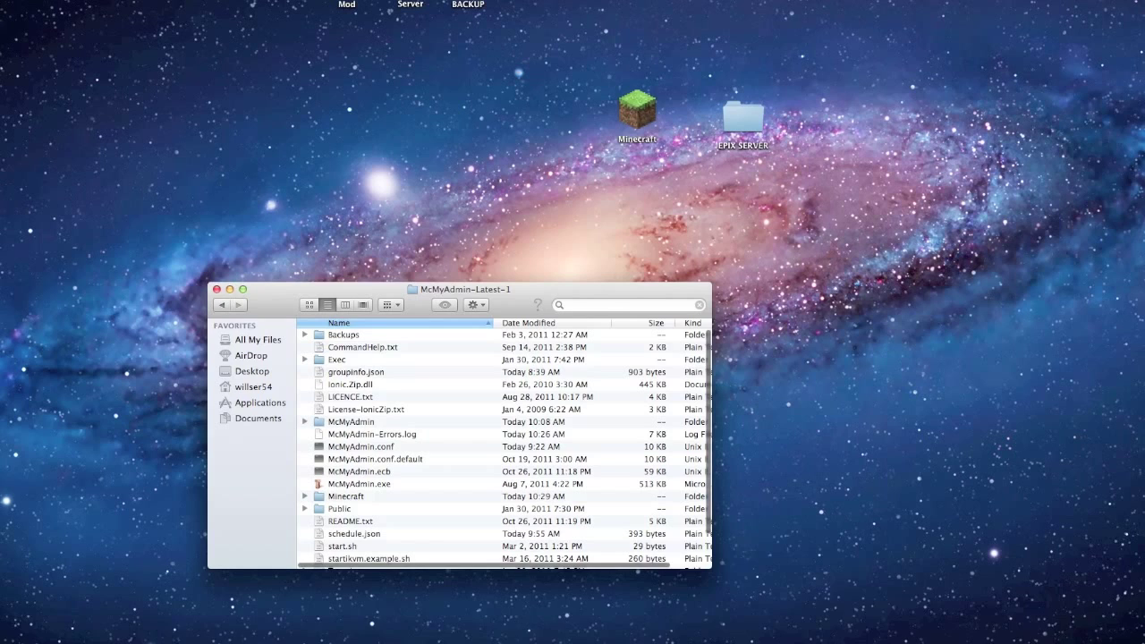
# In a new Terminal window, cd into McMyAdmin-Latest-1 by dragging the folder in.
pyautogui.click(847, 601)
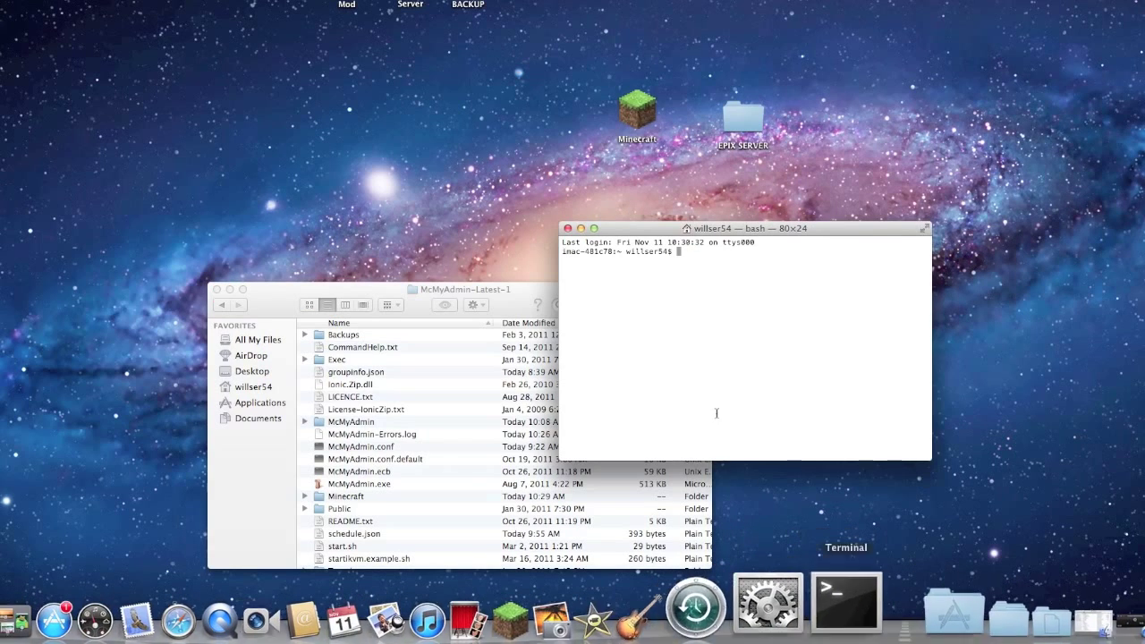
pyautogui.moveTo(702, 230); pyautogui.dragTo(445, 47)
pyautogui.write('cd')
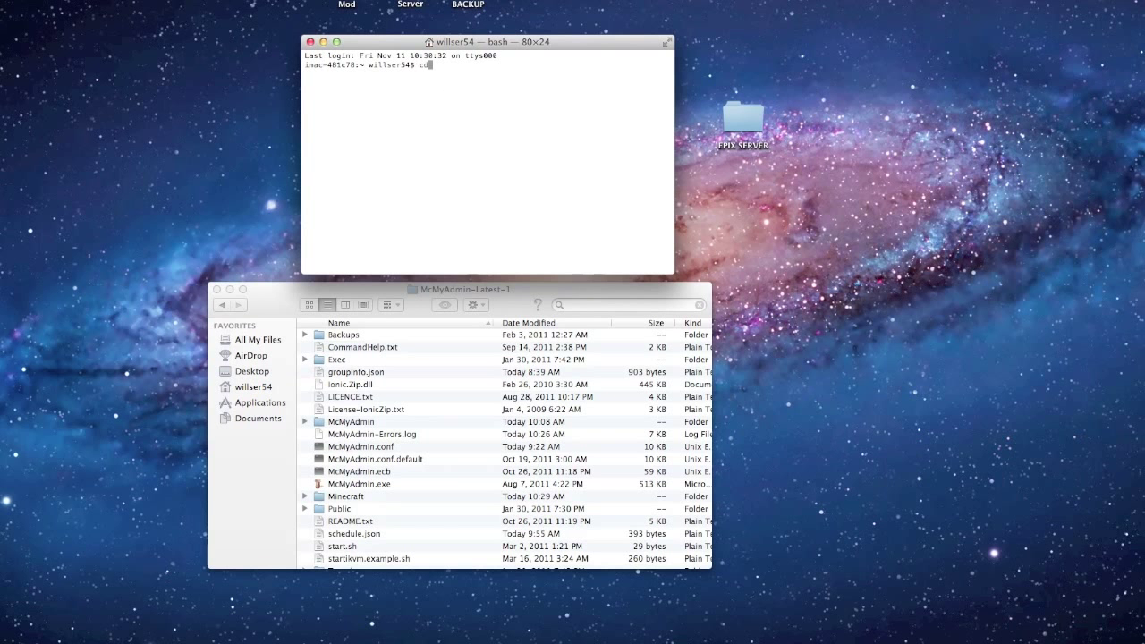
pyautogui.click(340, 332)
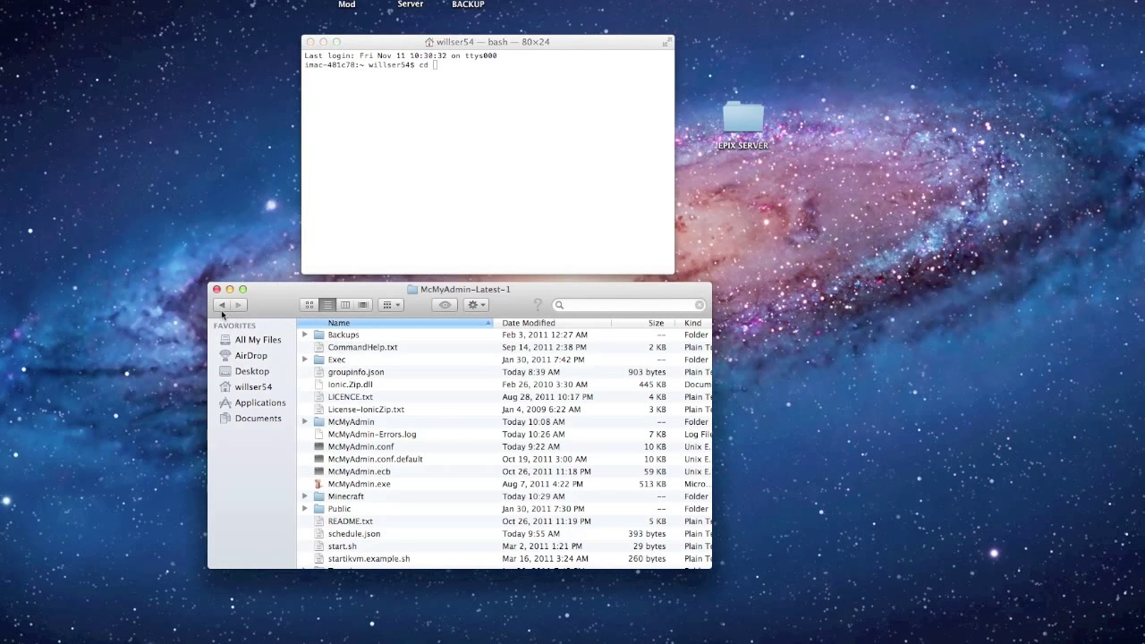
pyautogui.press('cmd+f')
pyautogui.moveTo(344, 350); pyautogui.dragTo(386, 163)
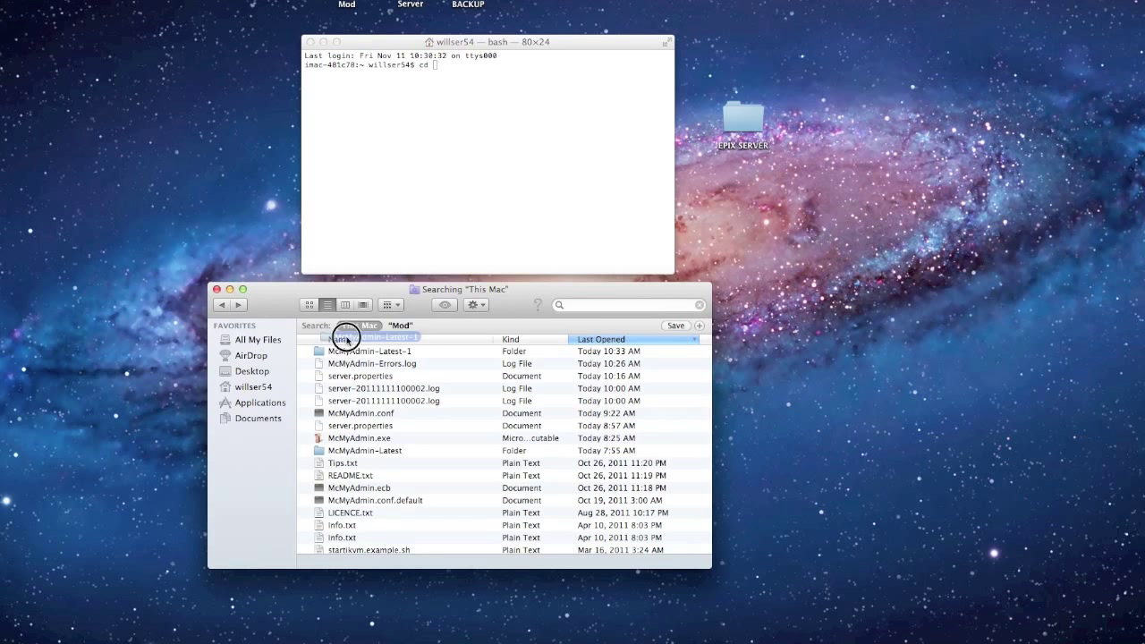
pyautogui.click(386, 163)
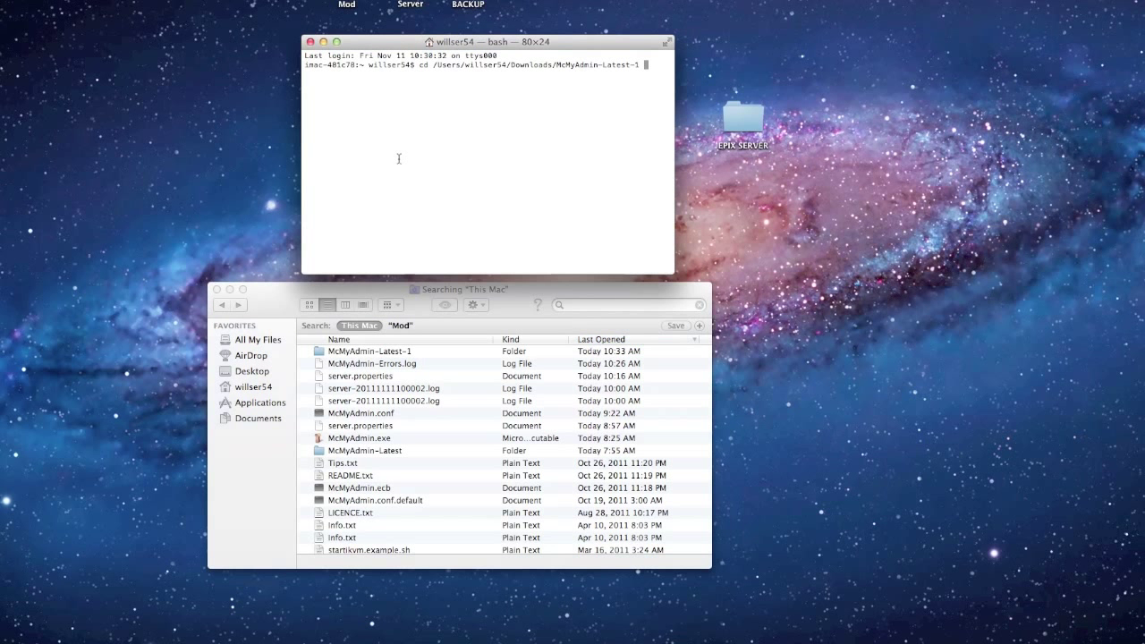
pyautogui.press('Return')
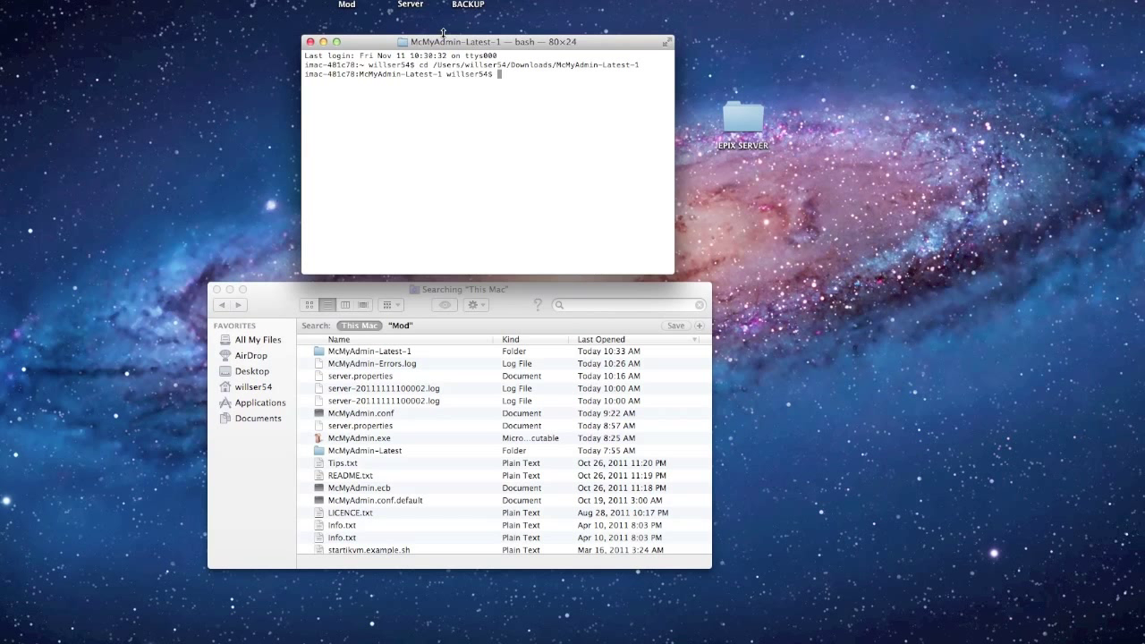
pyautogui.write('ls')
# List the folder's files with ls, then launch McMyAdmin.exe with mono.
pyautogui.press('Return')
pyautogui.write('mono McMyAdmin.exe')
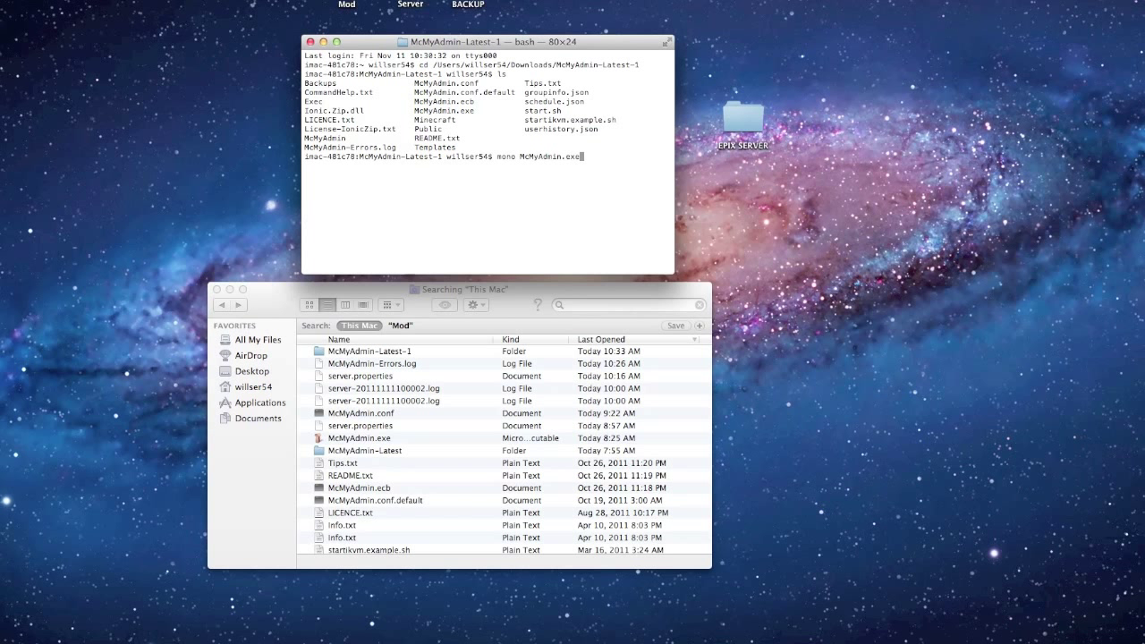
pyautogui.press('Return')
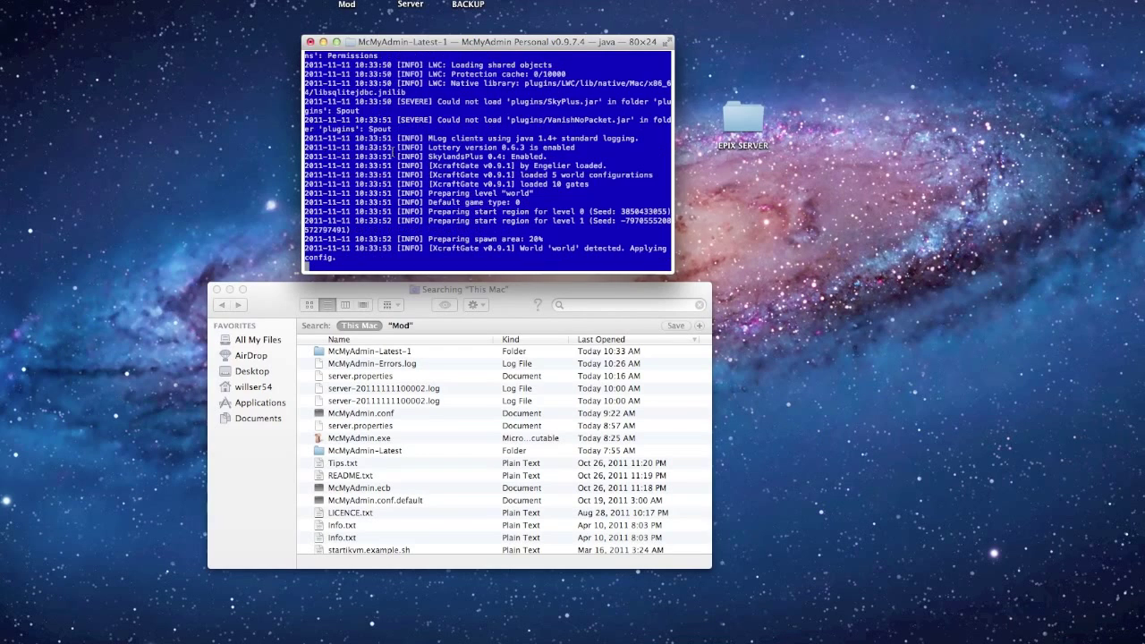
pyautogui.moveTo(420, 292)
pyautogui.mouseDown()
pyautogui.moveTo(415, 307)
pyautogui.moveTo(450, 55)
pyautogui.mouseUp()
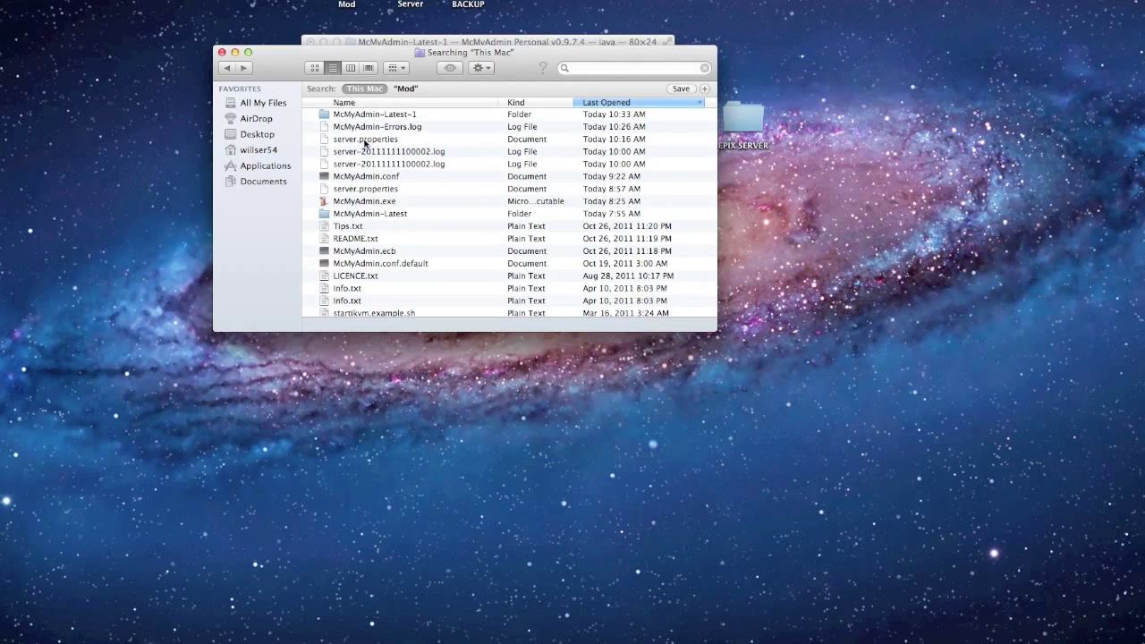
# Open McMyAdmin.html from McMyAdmin-Latest-1's McMyAdmin folder in the browser.
pyautogui.doubleClick(363, 113)
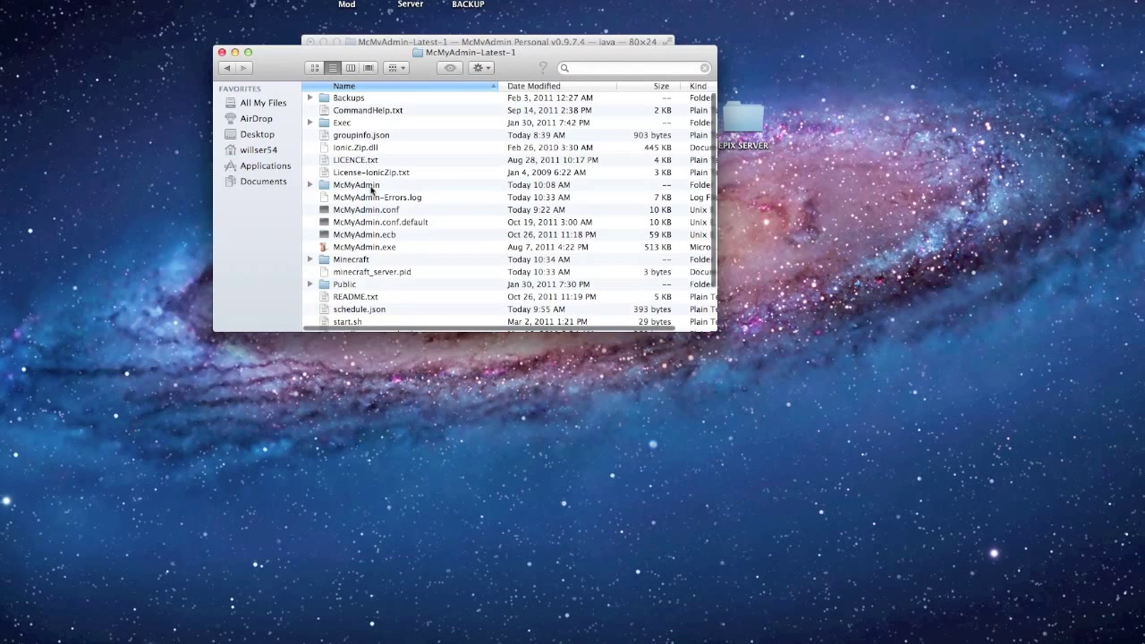
pyautogui.scroll(-3, 349, 190)
pyautogui.scroll(2, 351, 184)
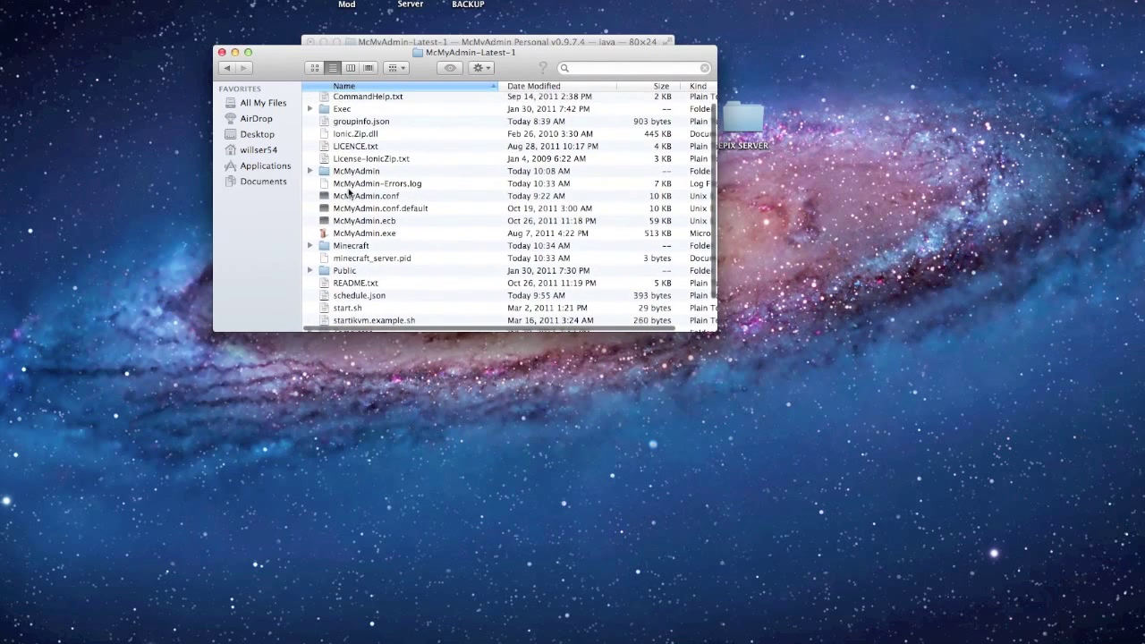
pyautogui.click(355, 173)
pyautogui.doubleClick(355, 174)
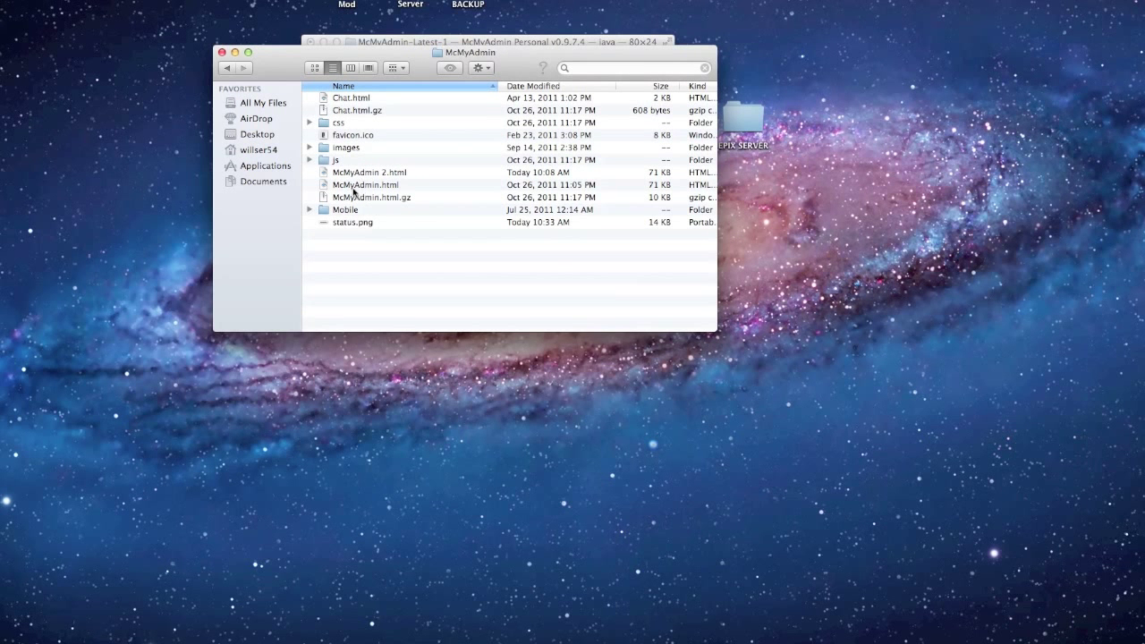
pyautogui.doubleClick(355, 186)
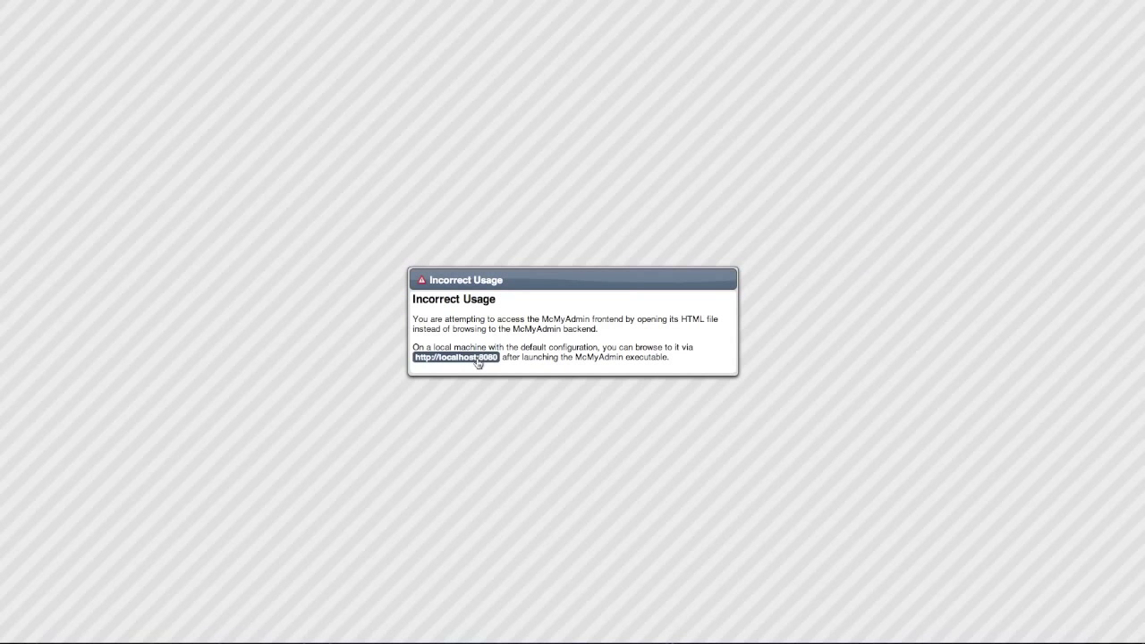
pyautogui.click(477, 358)
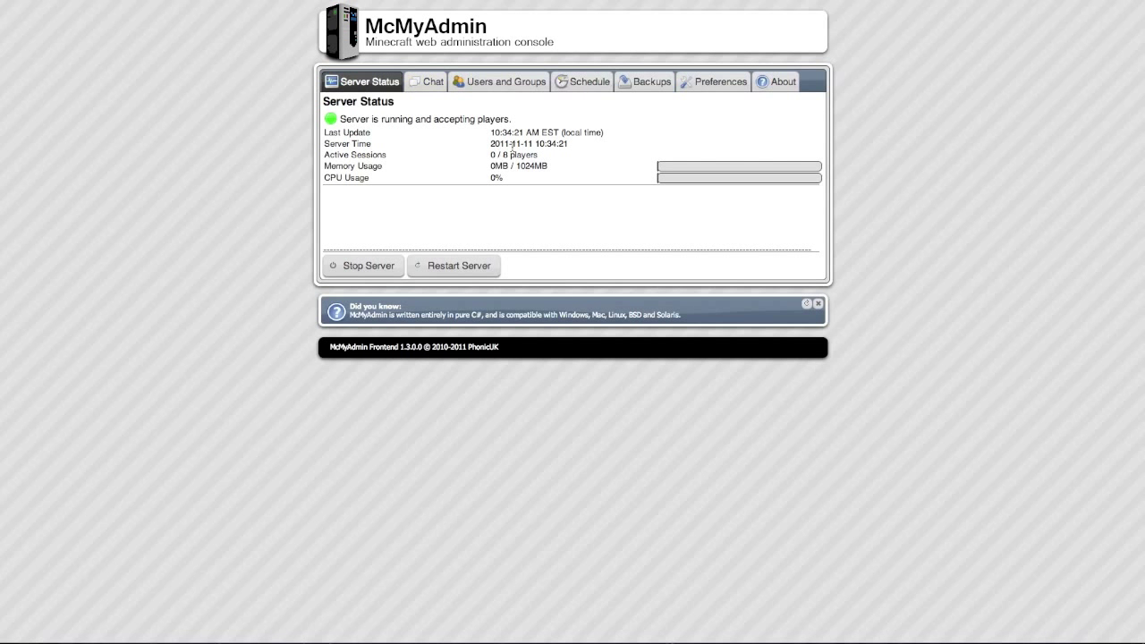
pyautogui.moveTo(542, 155); pyautogui.dragTo(455, 153)
# Browse the console's Chat, Users, Schedule, Backups, Preferences and Status tabs.
pyautogui.click(431, 81)
pyautogui.click(471, 83)
pyautogui.click(583, 82)
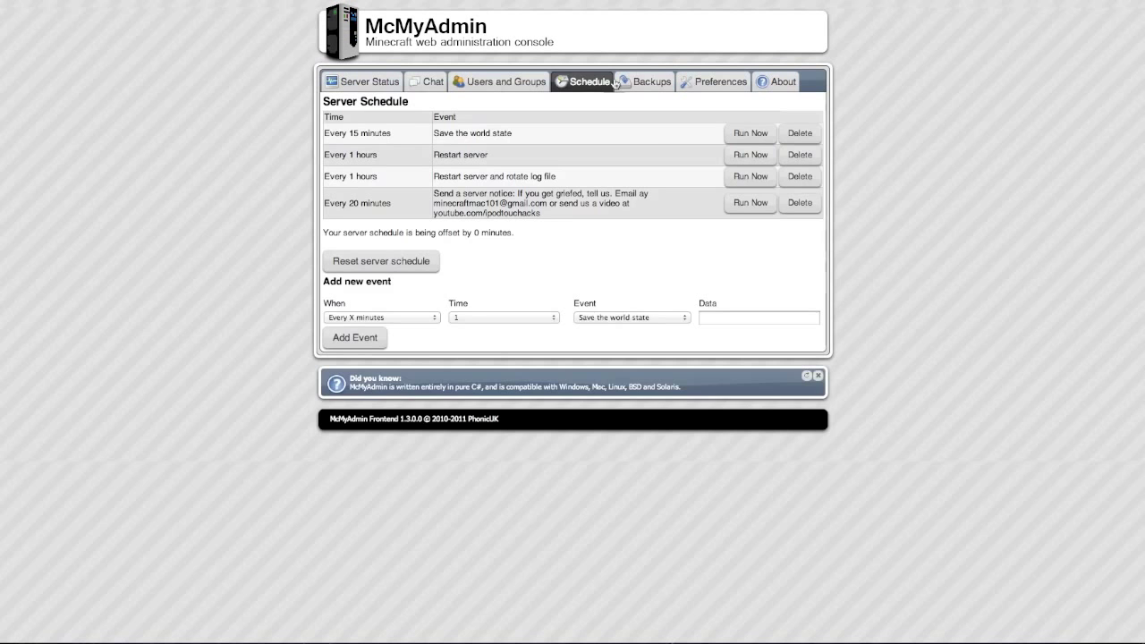
pyautogui.click(662, 81)
pyautogui.click(716, 81)
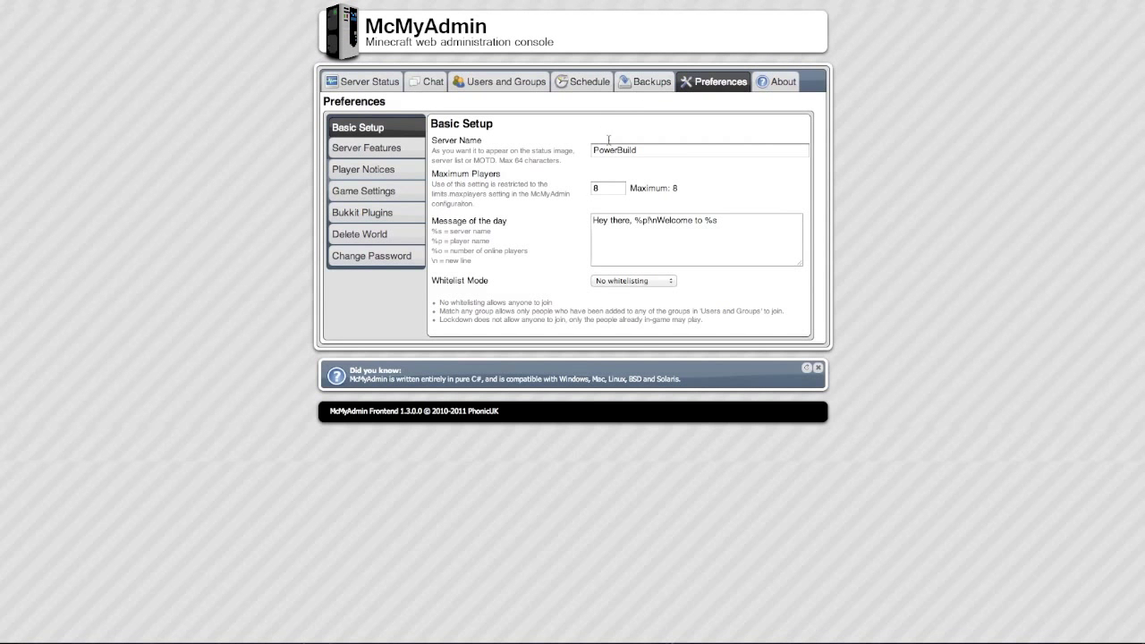
pyautogui.click(512, 82)
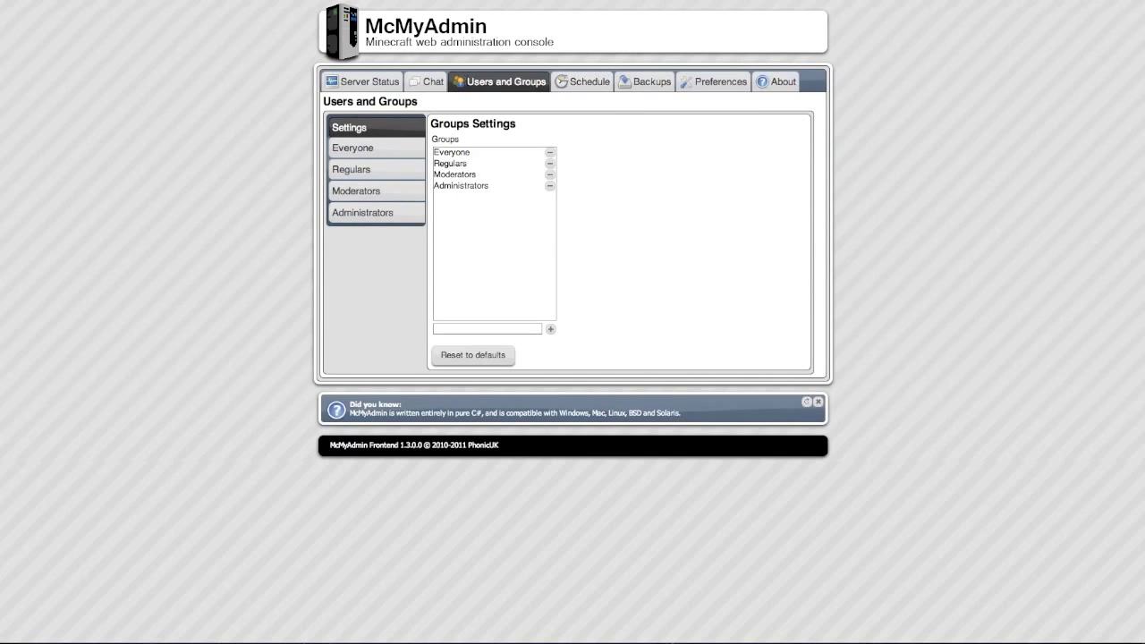
pyautogui.click(428, 82)
pyautogui.click(351, 84)
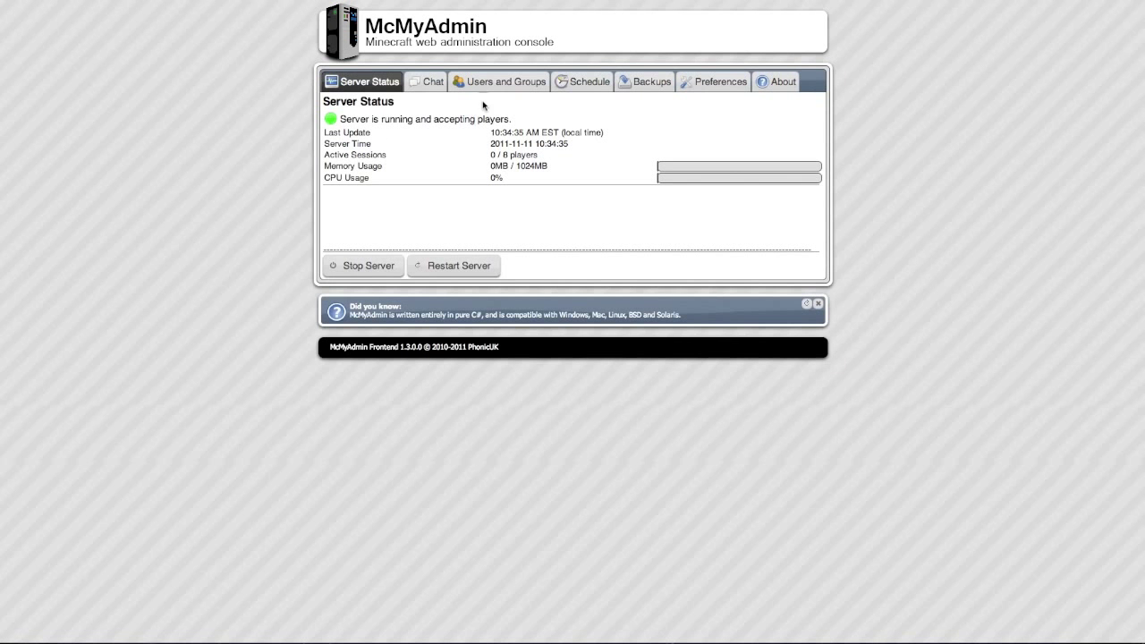
pyautogui.click(644, 82)
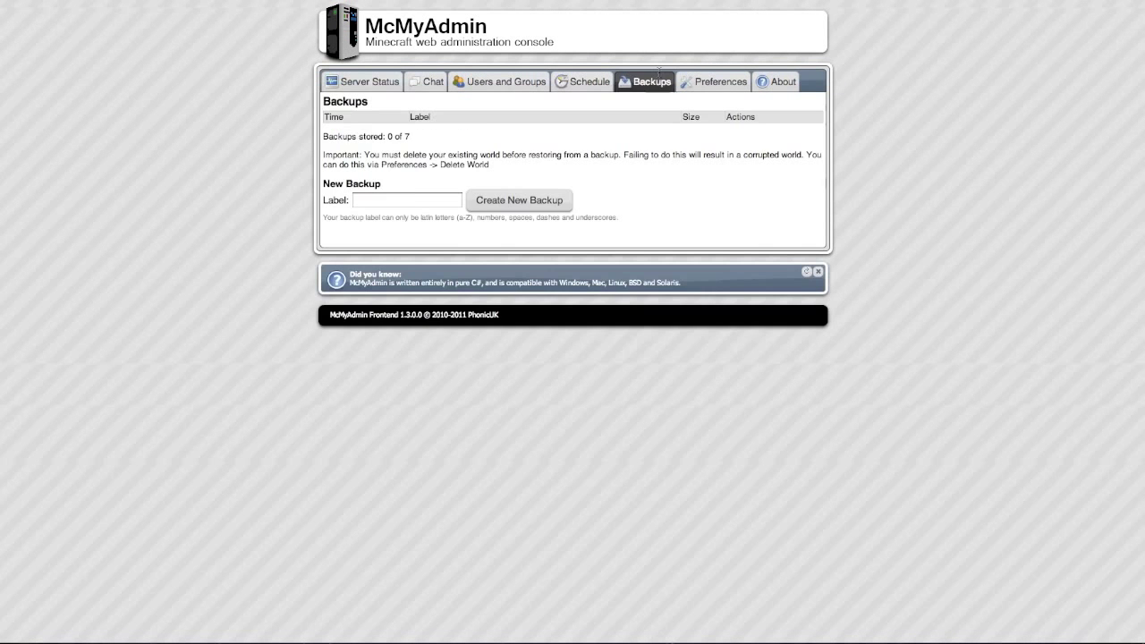
# Review the Bukkit Plugins list in Preferences, then return to Server Status.
pyautogui.click(708, 81)
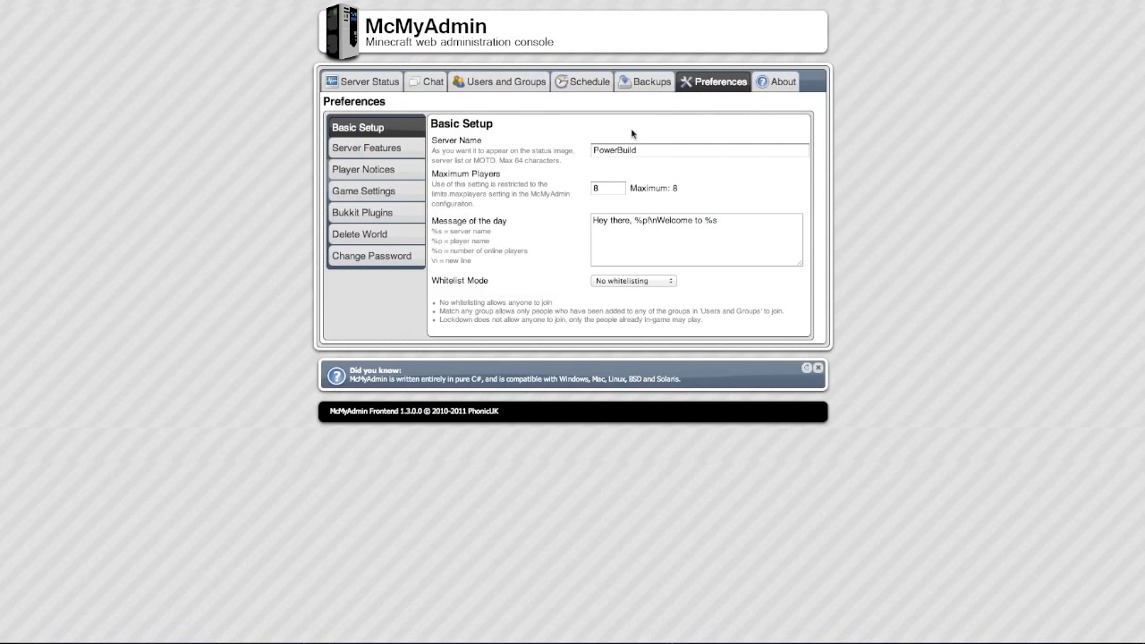
pyautogui.click(363, 215)
pyautogui.scroll(-10, 544, 249)
pyautogui.scroll(-5, 544, 250)
pyautogui.scroll(3, 544, 250)
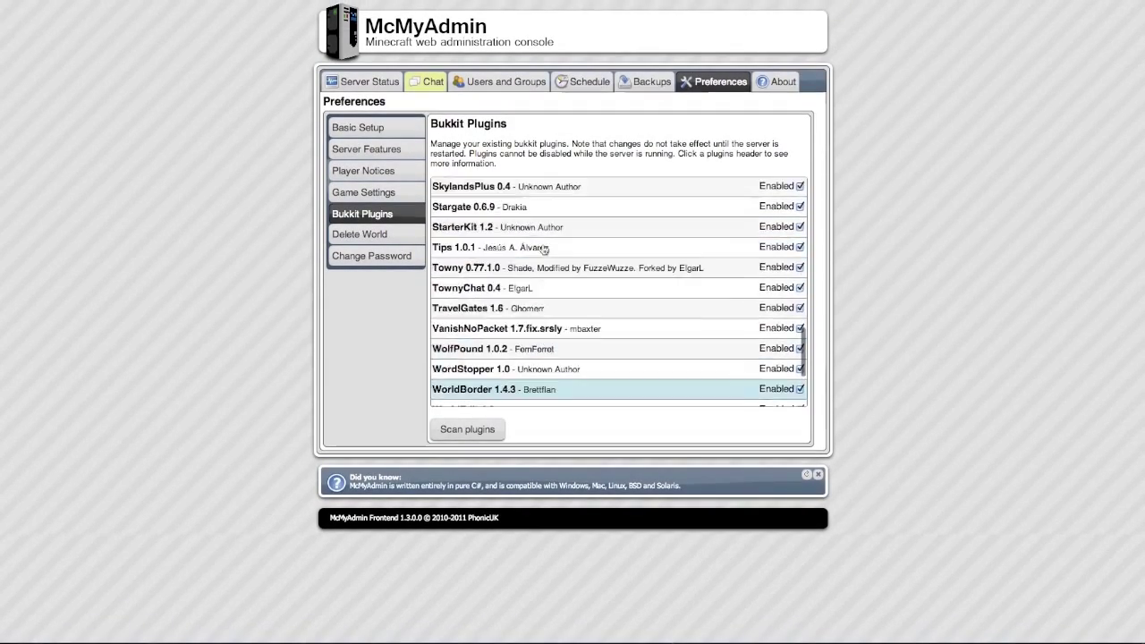
pyautogui.scroll(10, 544, 250)
pyautogui.scroll(3, 544, 250)
pyautogui.click(367, 81)
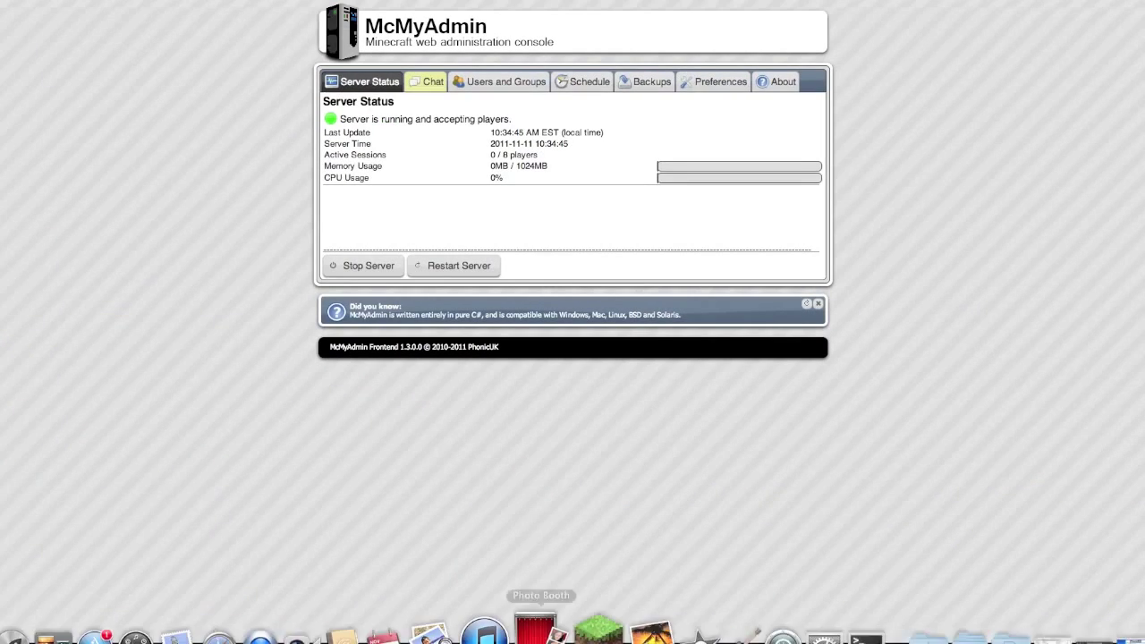
# Launch Minecraft, log in, and adjust two video settings.
pyautogui.click(595, 620)
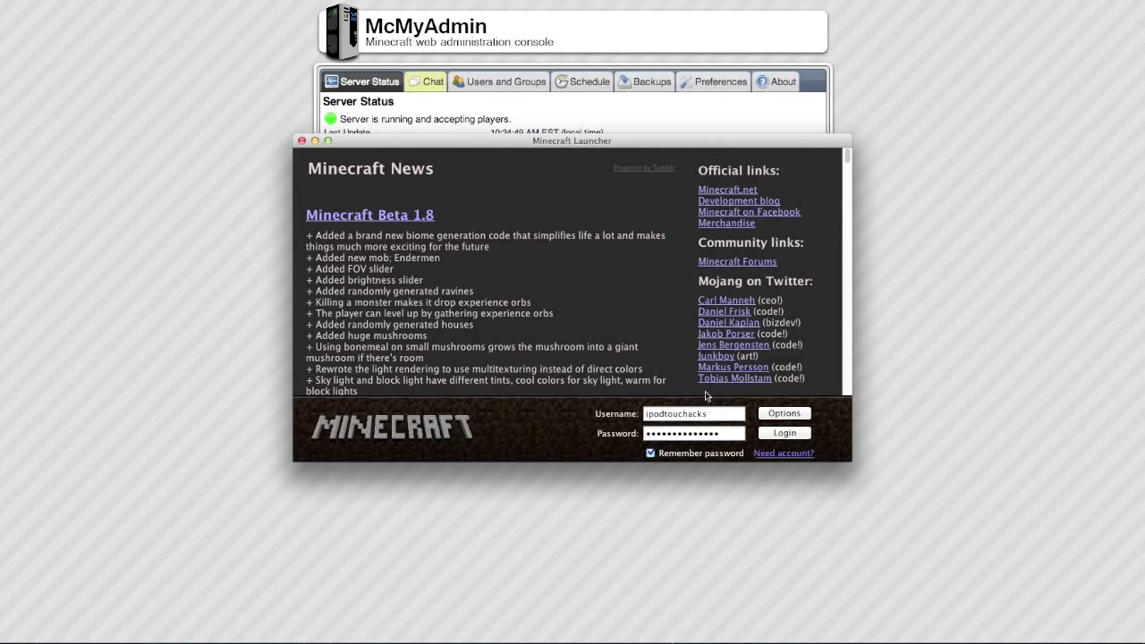
pyautogui.click(784, 433)
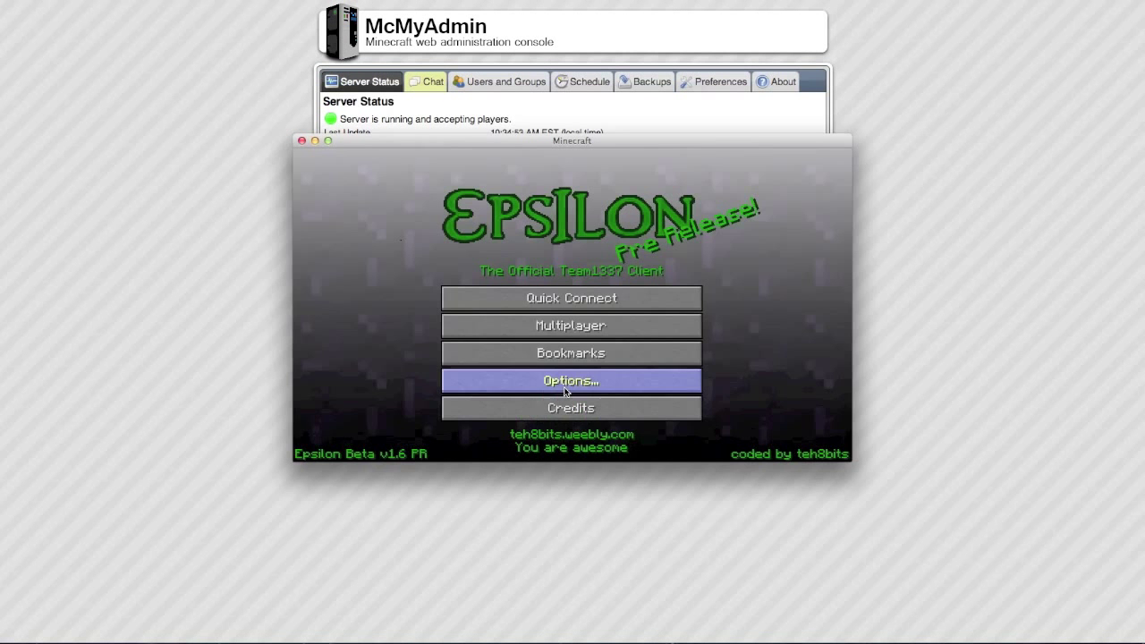
pyautogui.click(562, 377)
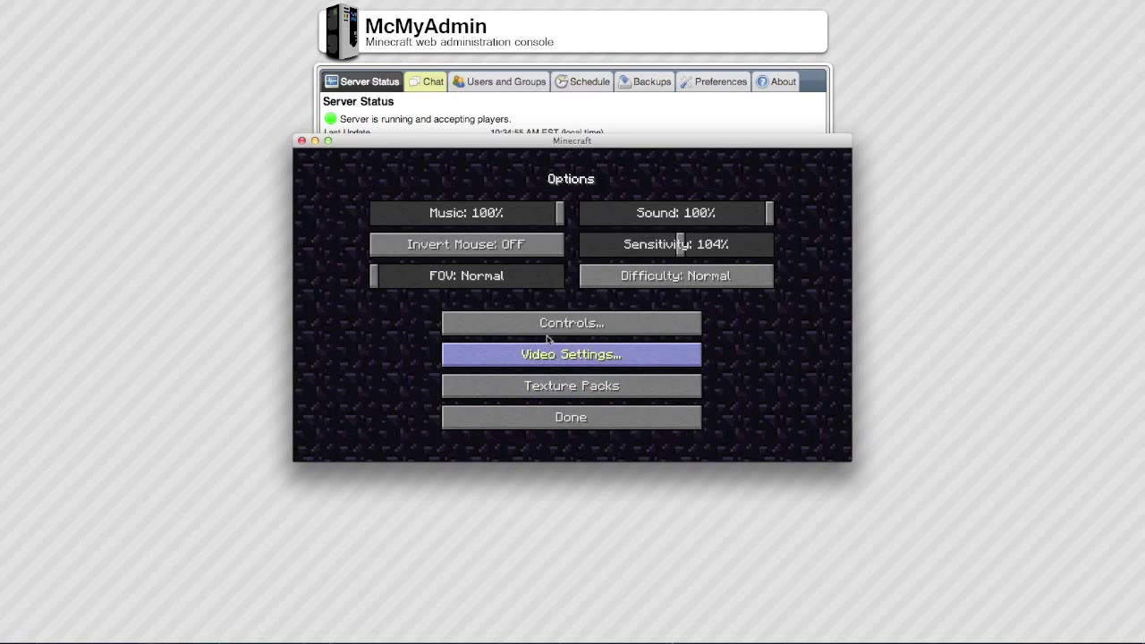
pyautogui.click(549, 356)
pyautogui.click(659, 216)
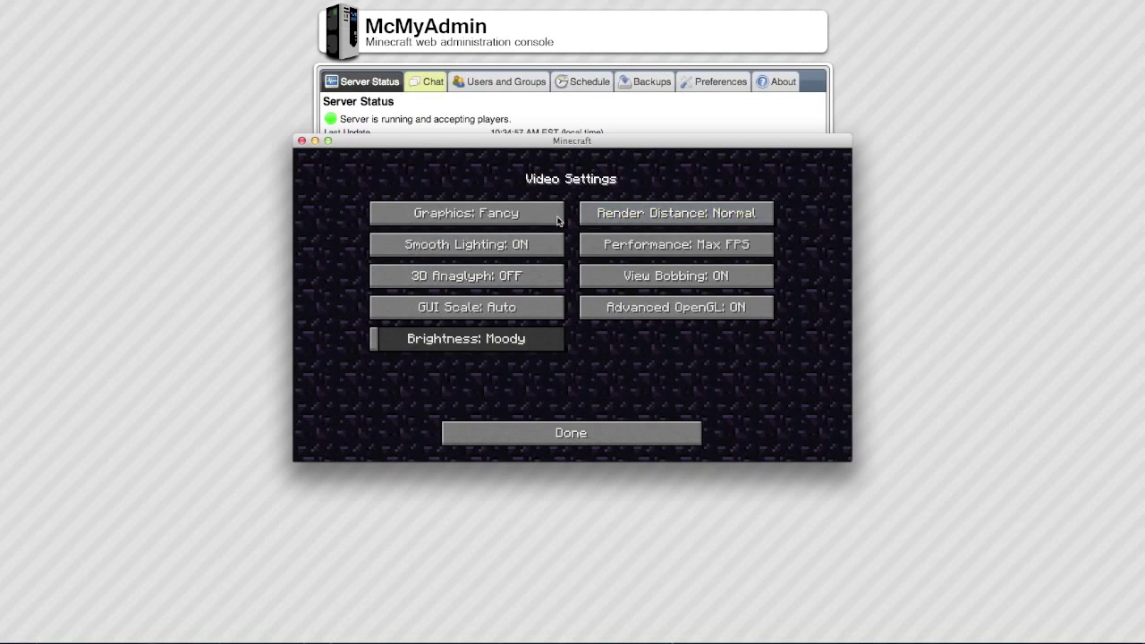
pyautogui.click(560, 220)
pyautogui.click(592, 247)
# Join the multiplayer server at 192.168.1.215.
pyautogui.click(581, 433)
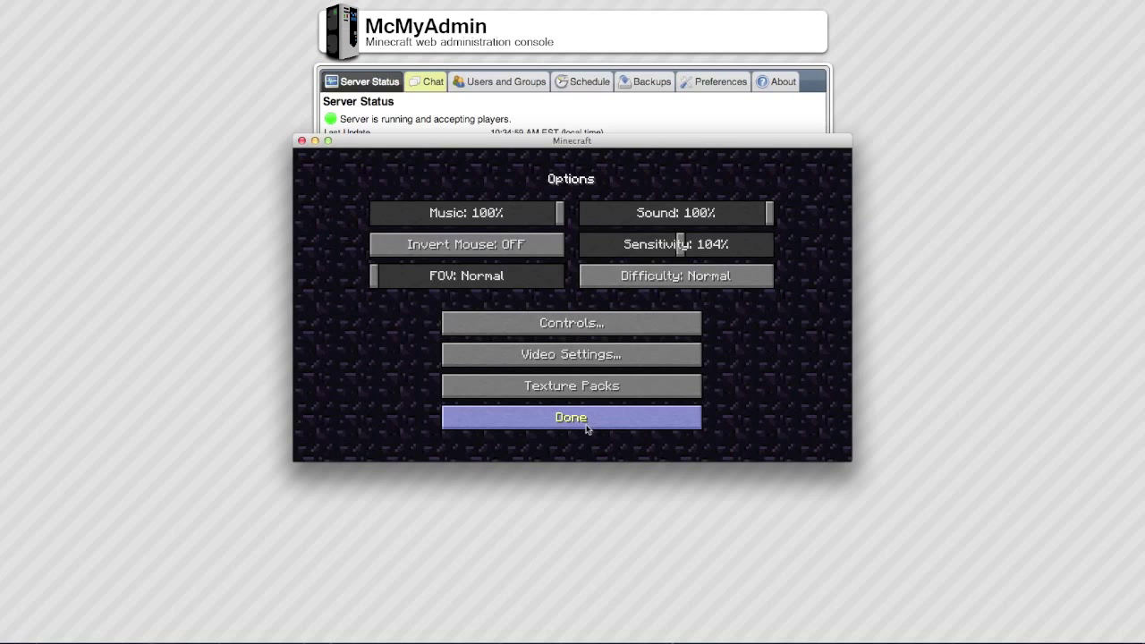
pyautogui.click(549, 328)
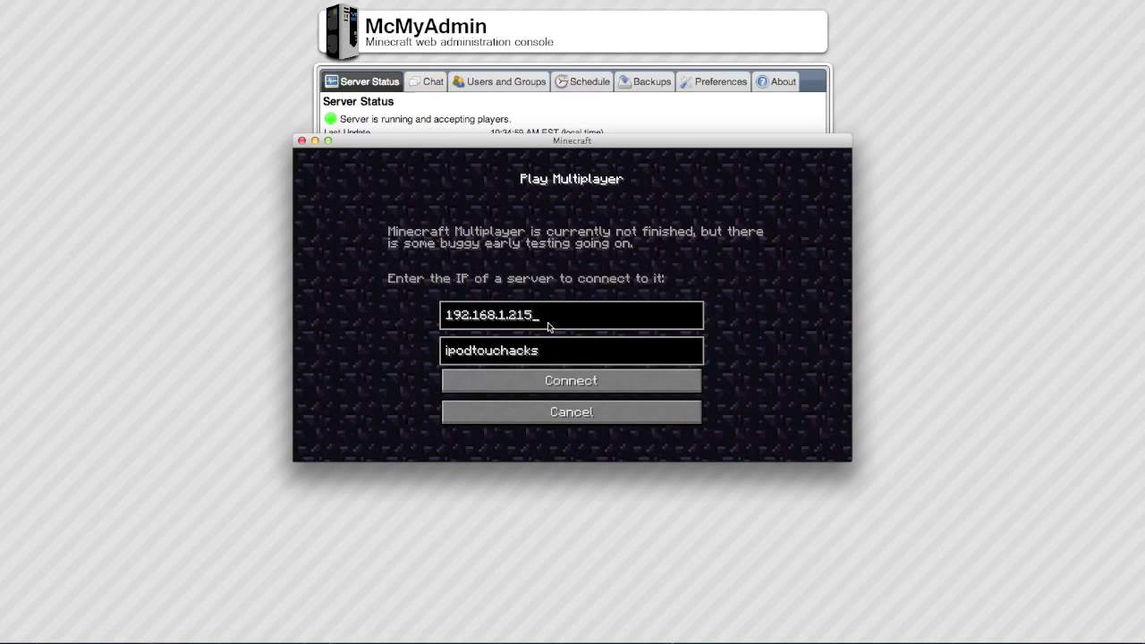
pyautogui.click(541, 380)
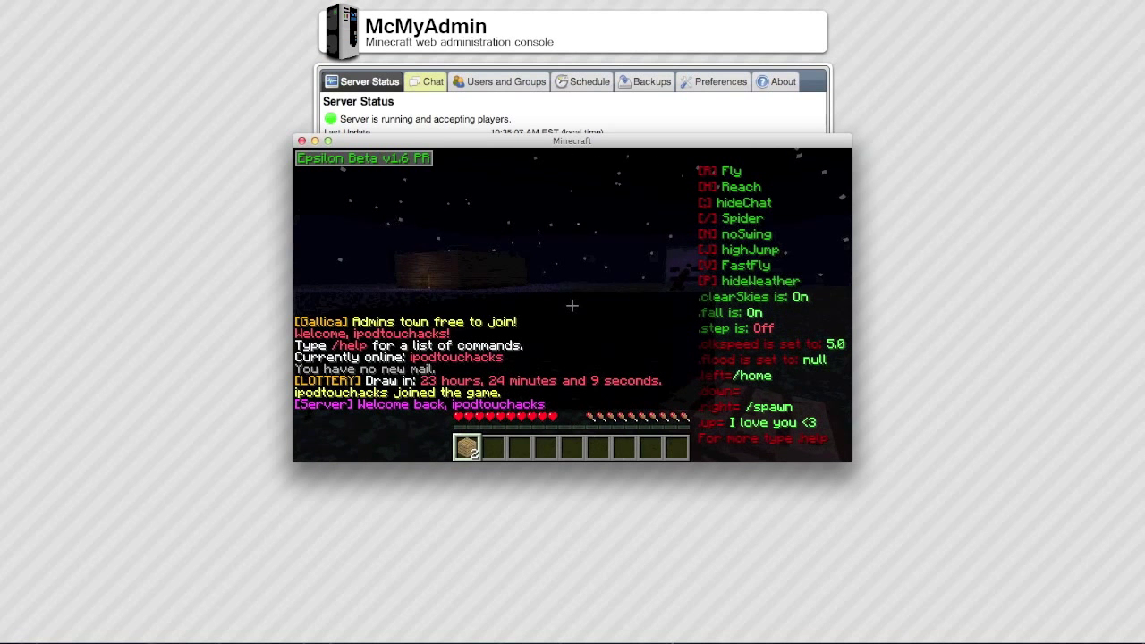
# Set the time to day with /time day and walk around the buildings.
pyautogui.write('bt/t')
pyautogui.write(' day')
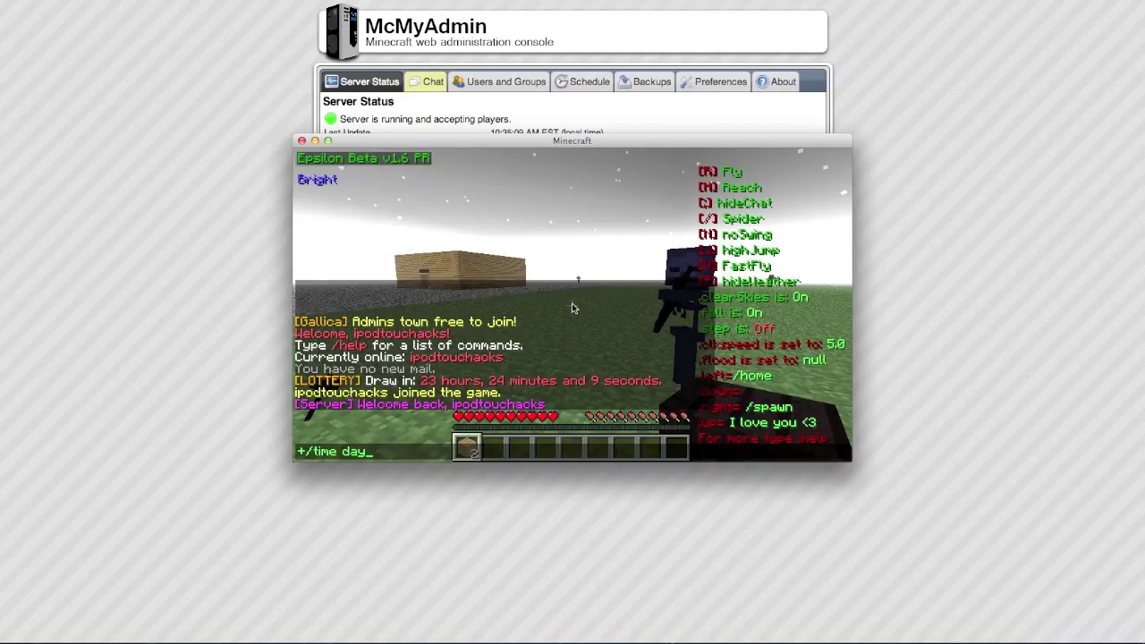
pyautogui.press('Return')
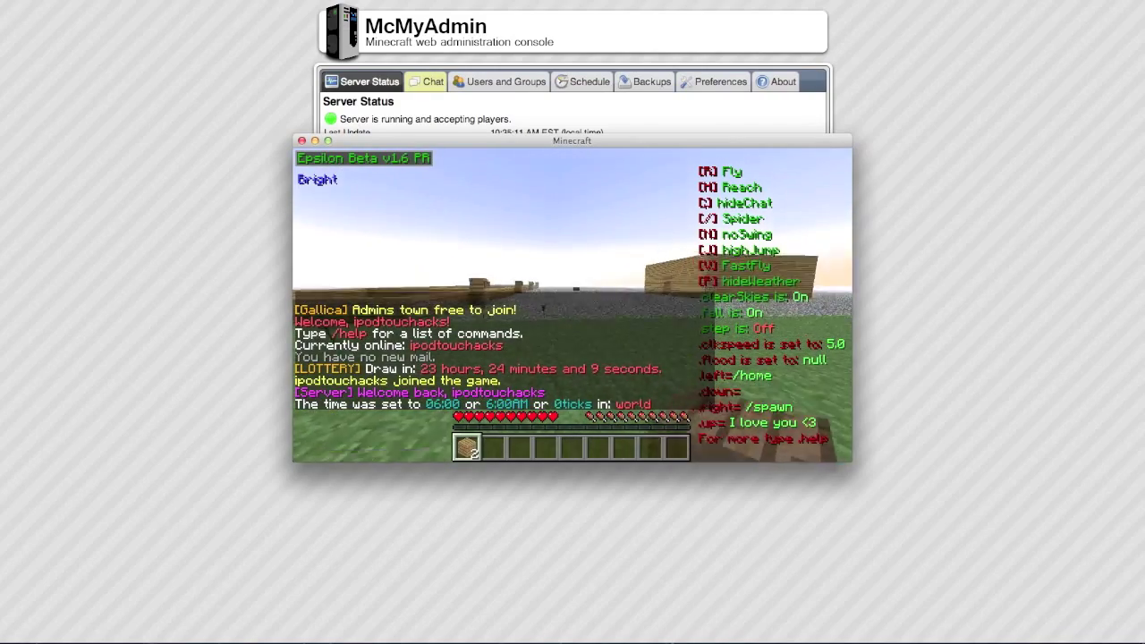
pyautogui.press('w')
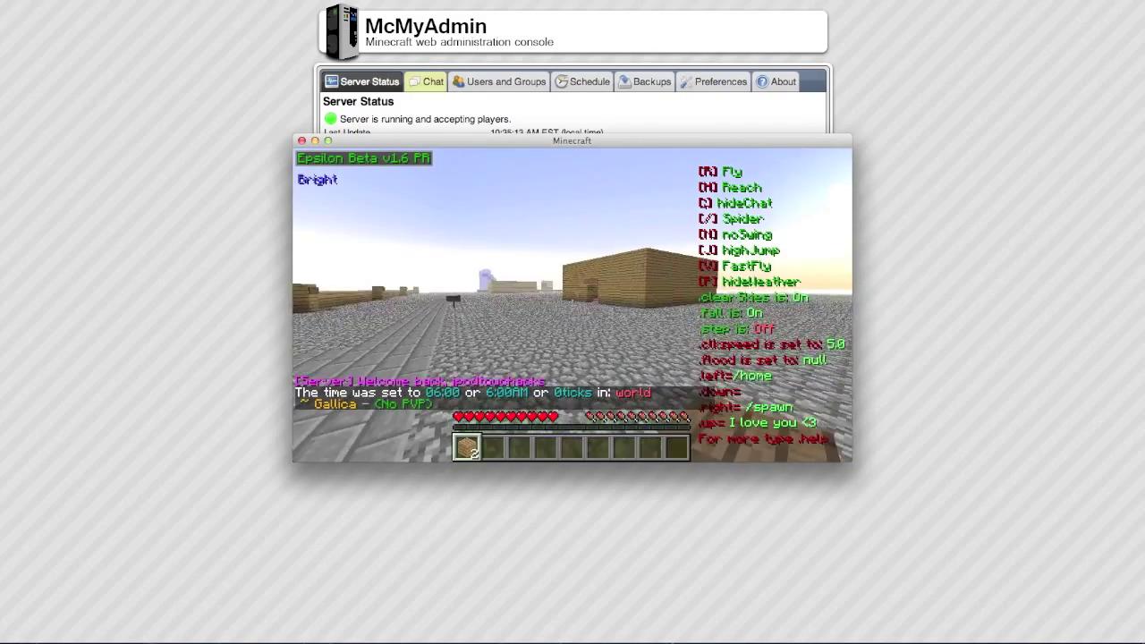
pyautogui.press('w')
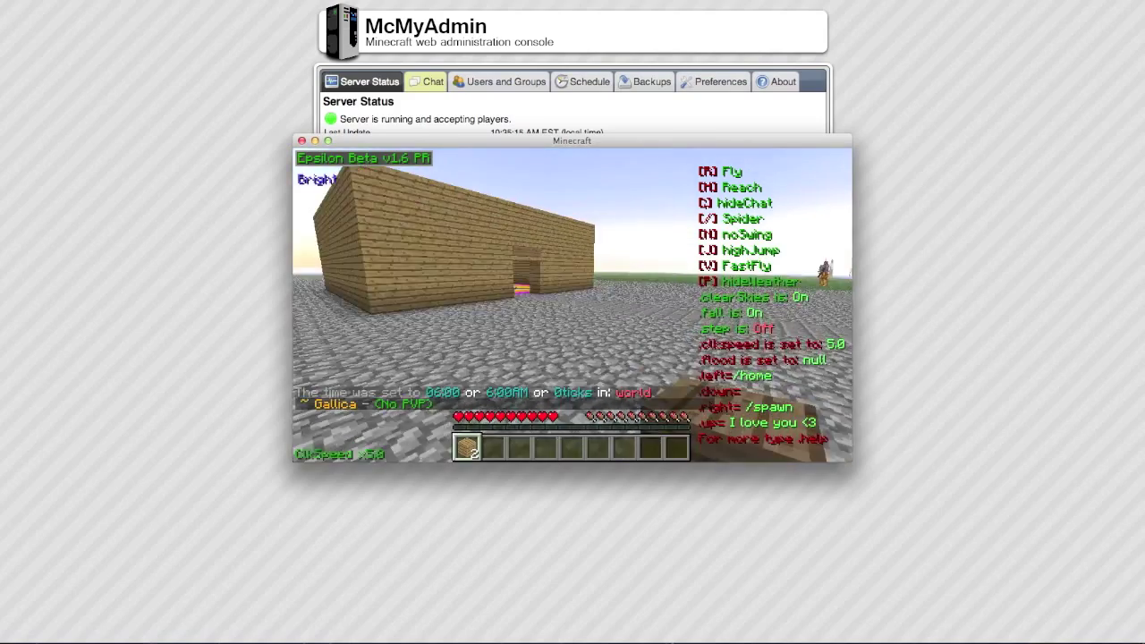
pyautogui.press('s')
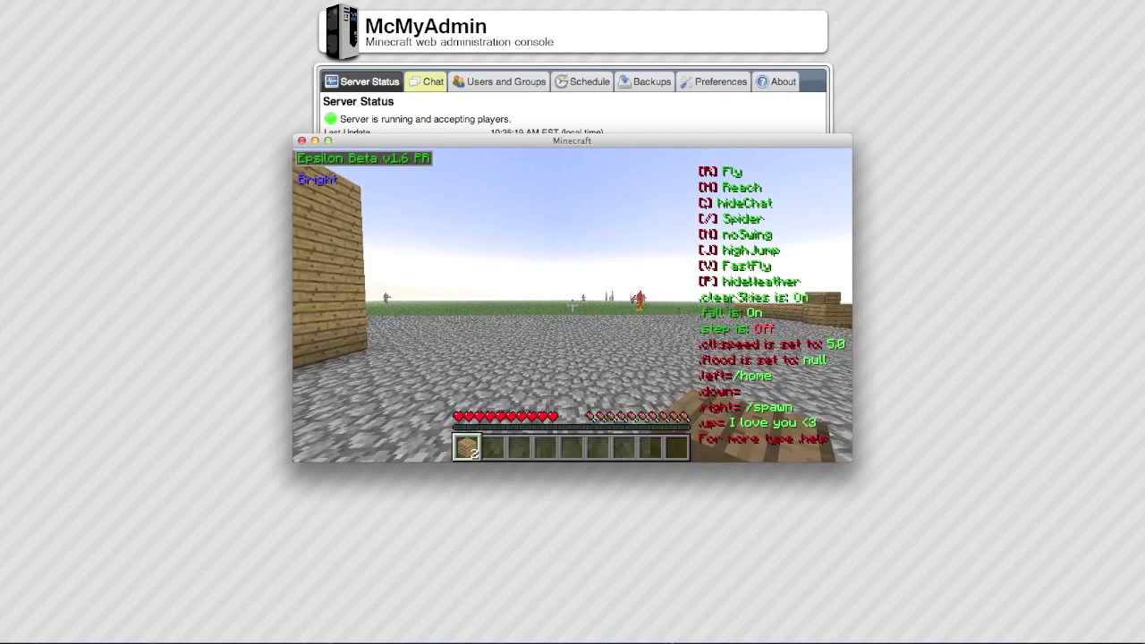
# Send a typed chat command, the test message 't', and a /say d broadcast.
pyautogui.write('ttem')
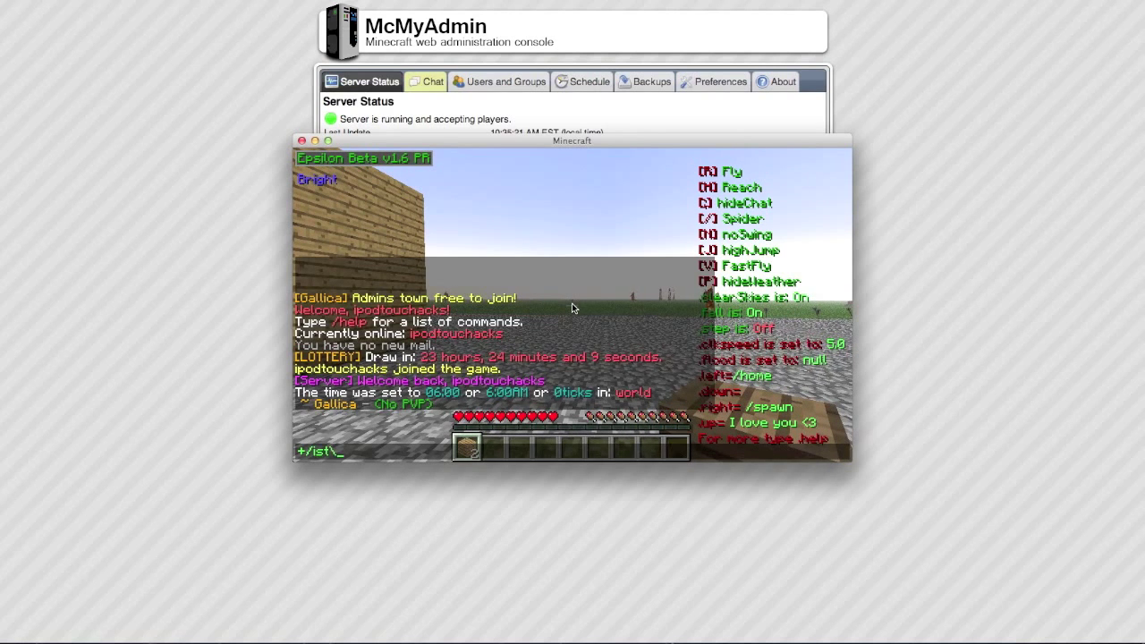
pyautogui.press('Return')
pyautogui.press('t')
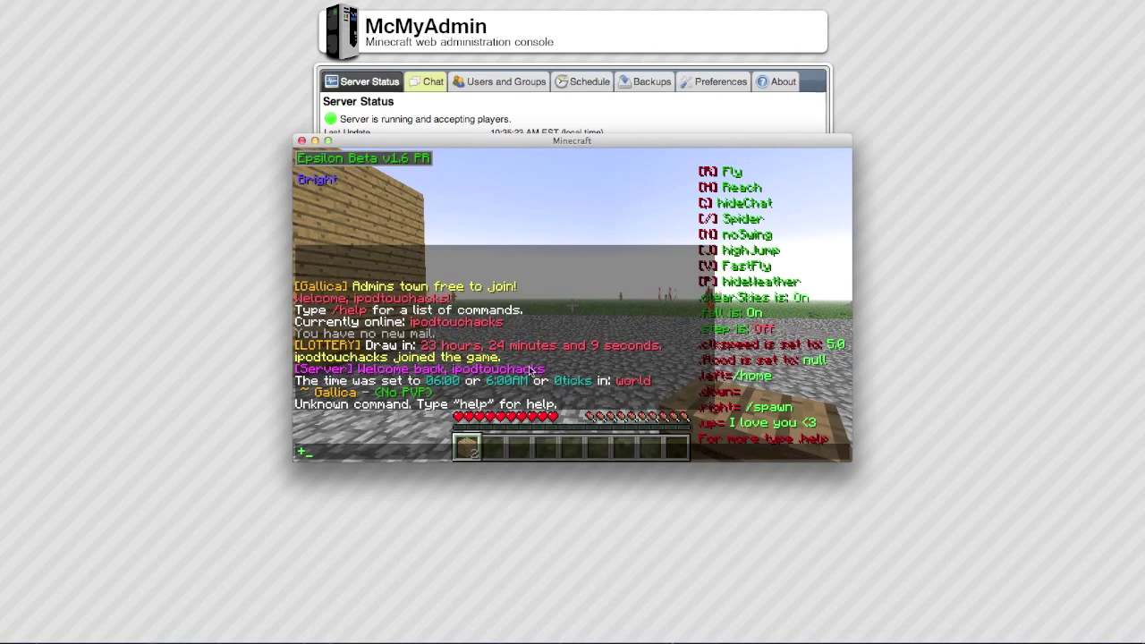
pyautogui.write('t')
pyautogui.press('Return')
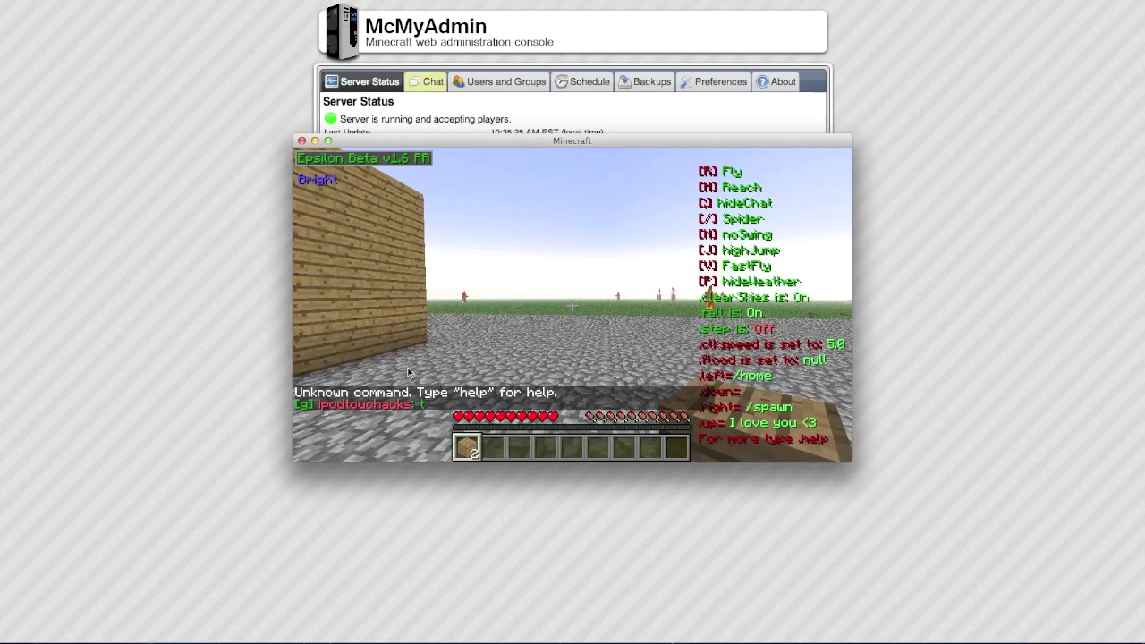
pyautogui.write('t/say d')
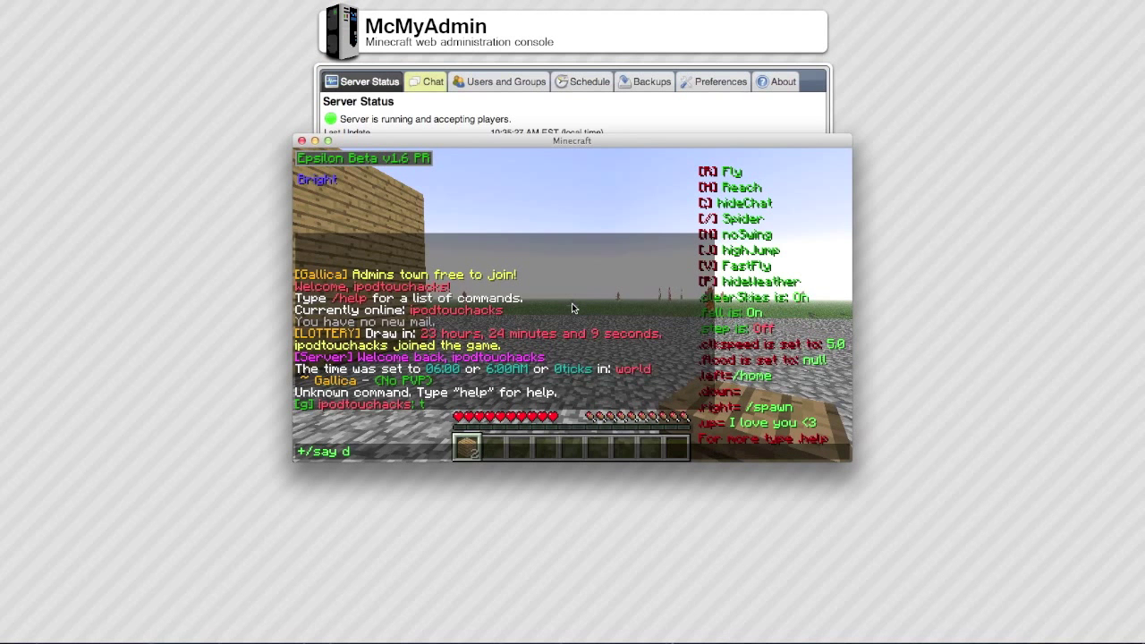
pyautogui.press('Return')
pyautogui.press('t')
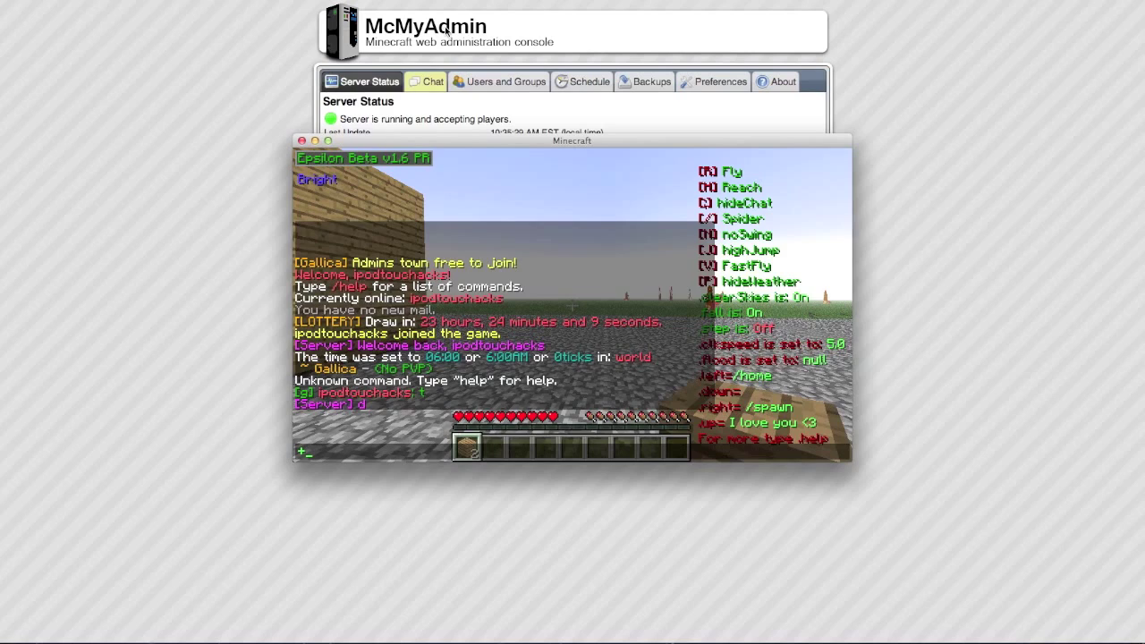
pyautogui.click(430, 82)
# Confirm 1 of 8 active sessions, then bring Minecraft forward and move it up.
pyautogui.scroll(-15, 481, 252)
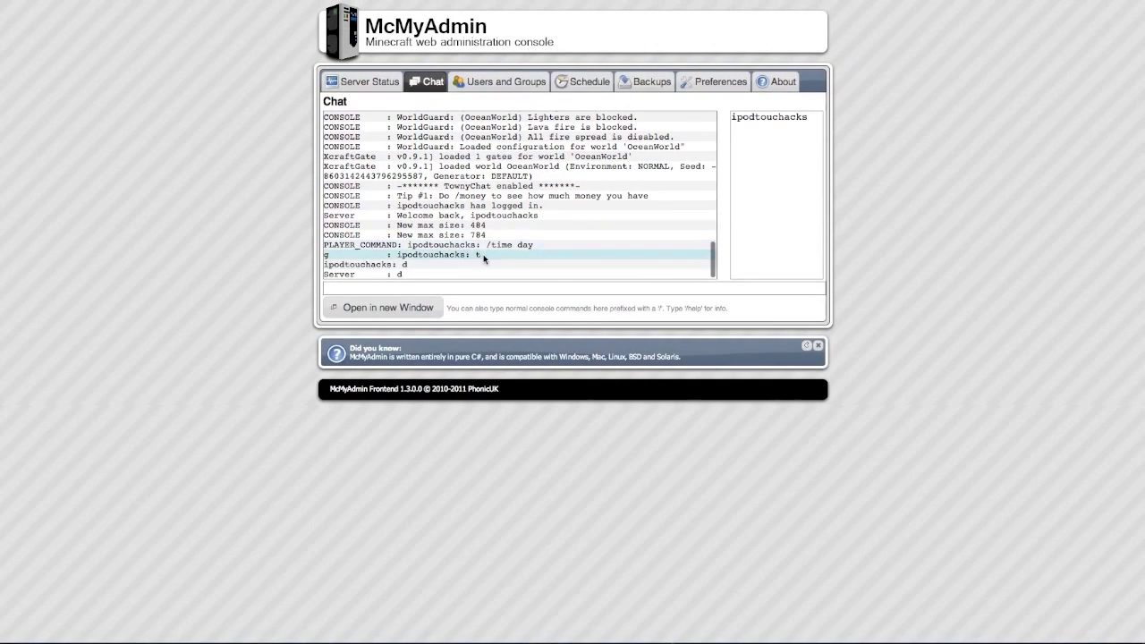
pyautogui.click(362, 82)
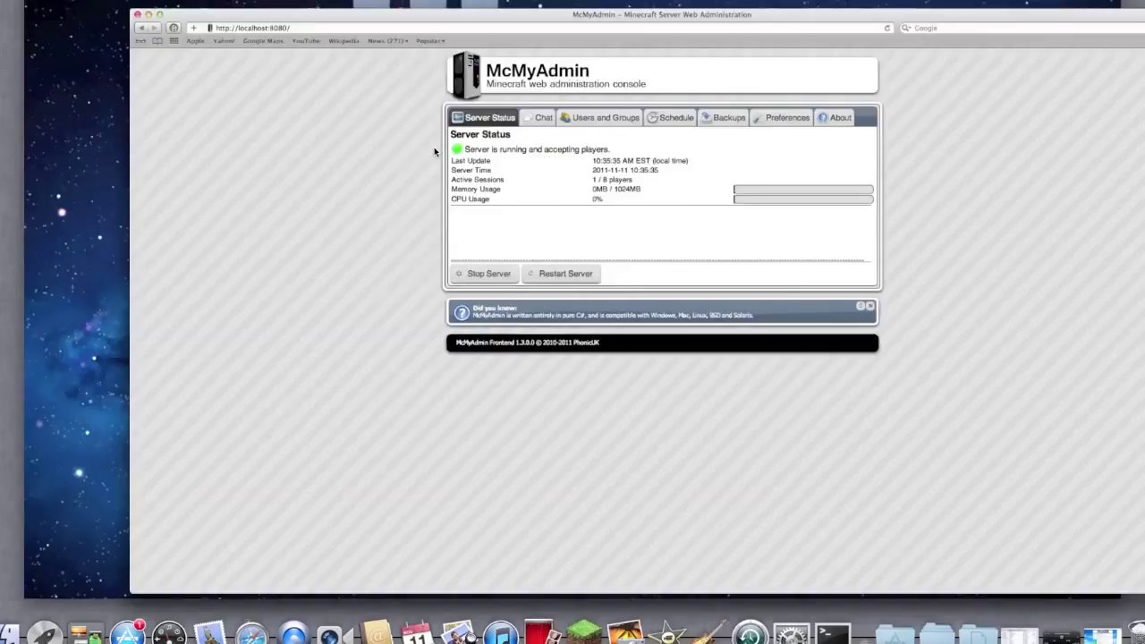
pyautogui.press('F3')
pyautogui.click(727, 251)
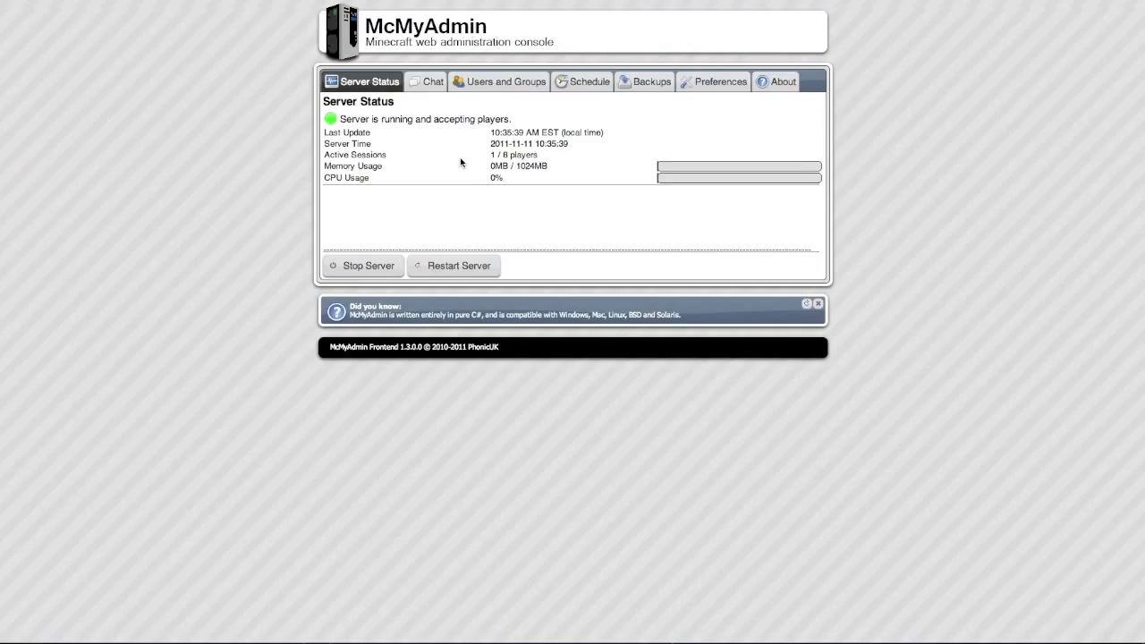
pyautogui.press('F3')
pyautogui.click(301, 325)
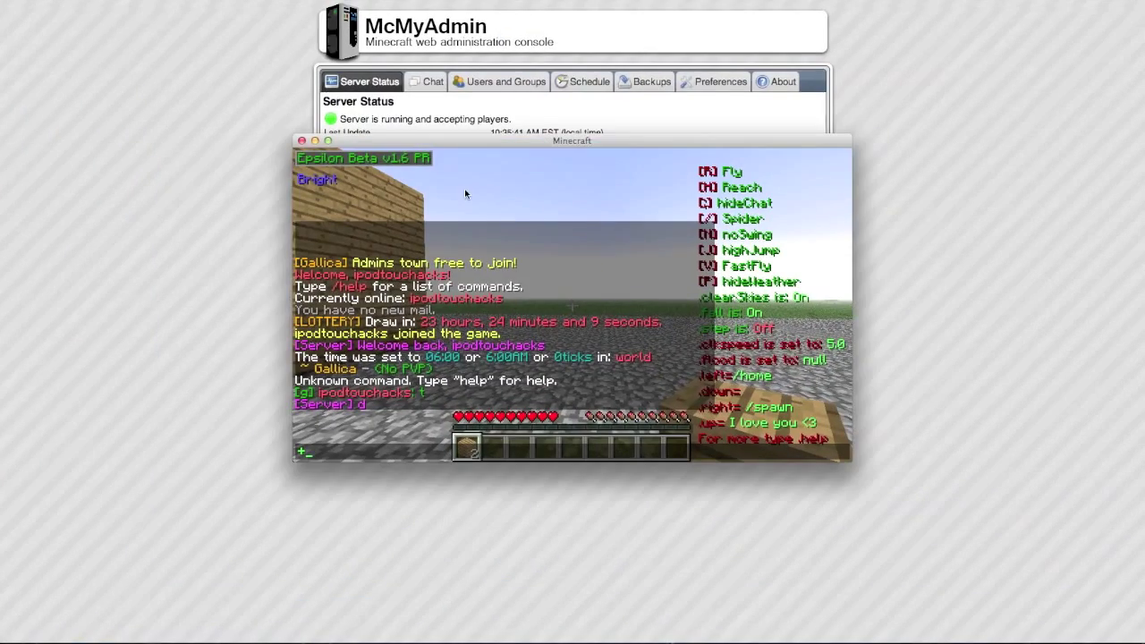
pyautogui.moveTo(457, 142); pyautogui.dragTo(433, 53)
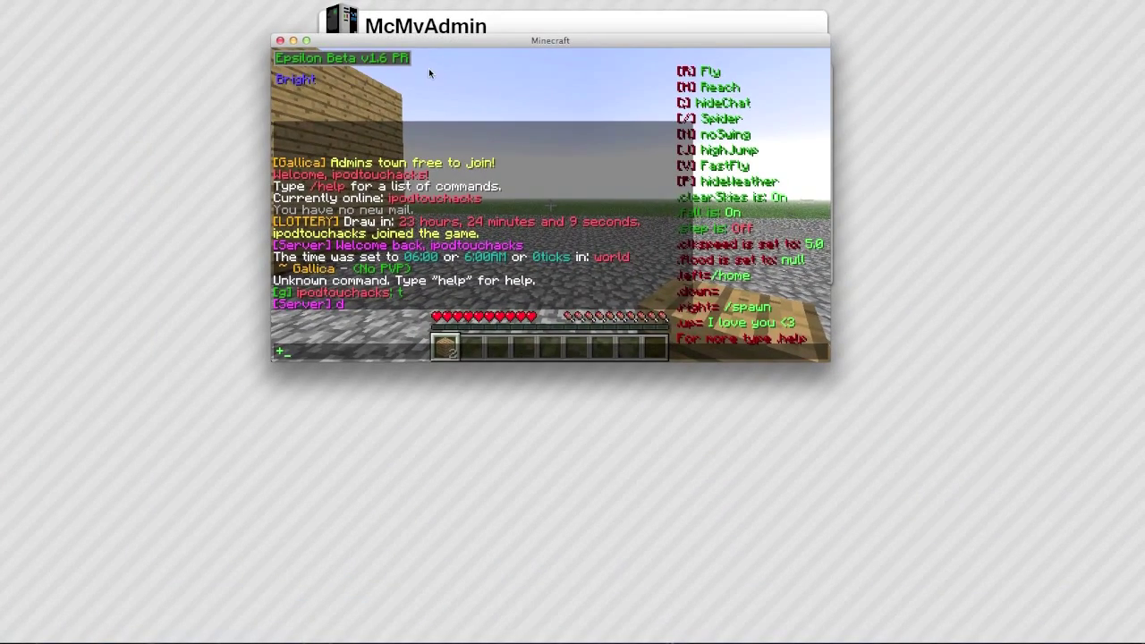